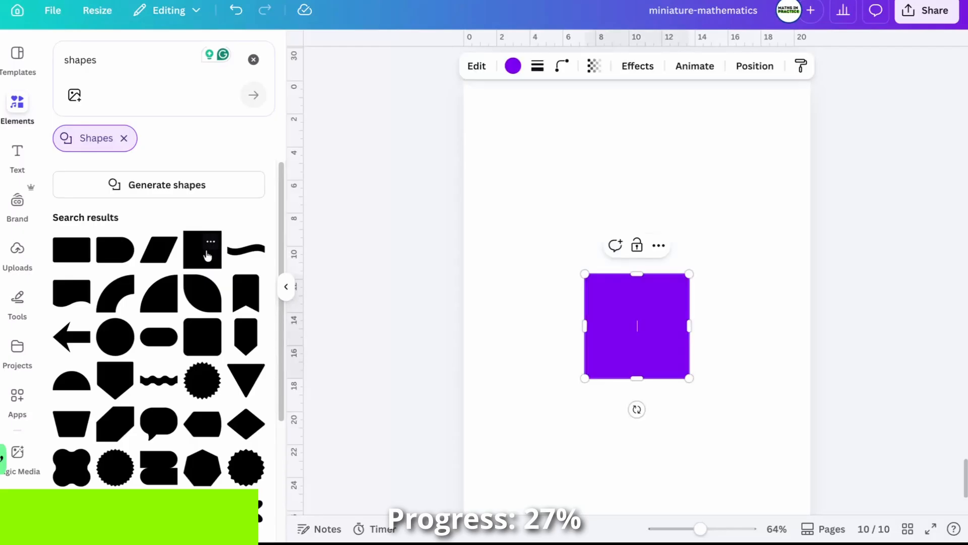
- Move the purple square to the page's upper-left area and change its fill to white
drag(601, 308, 513, 147)
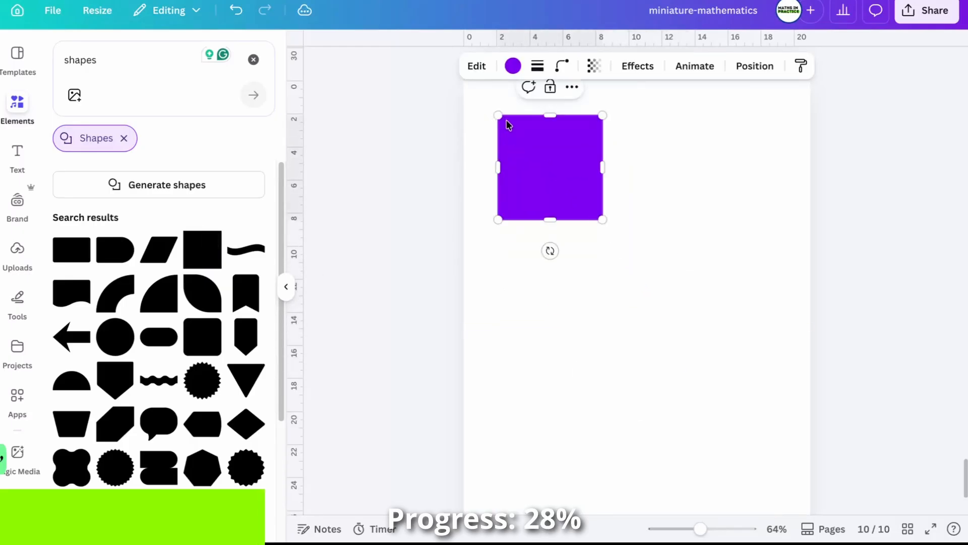
click(514, 66)
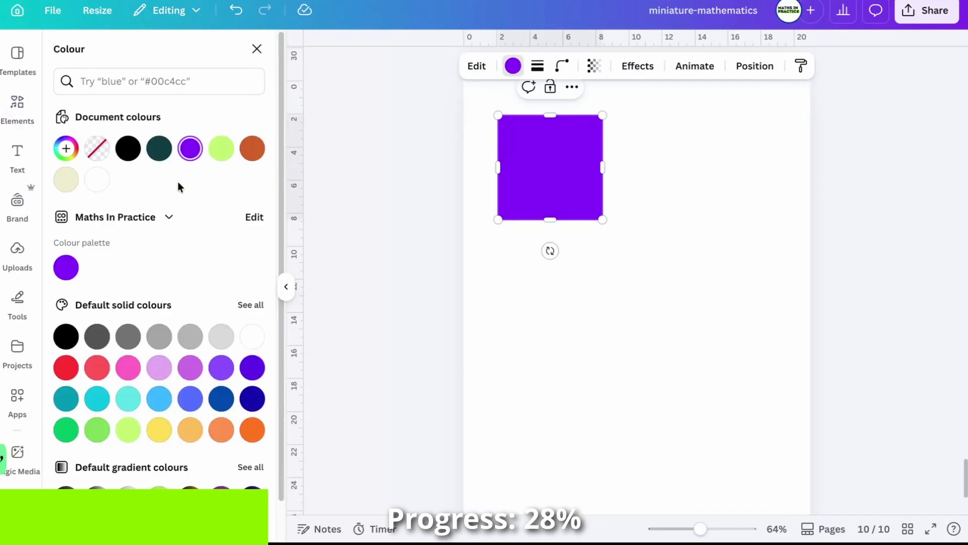
click(98, 180)
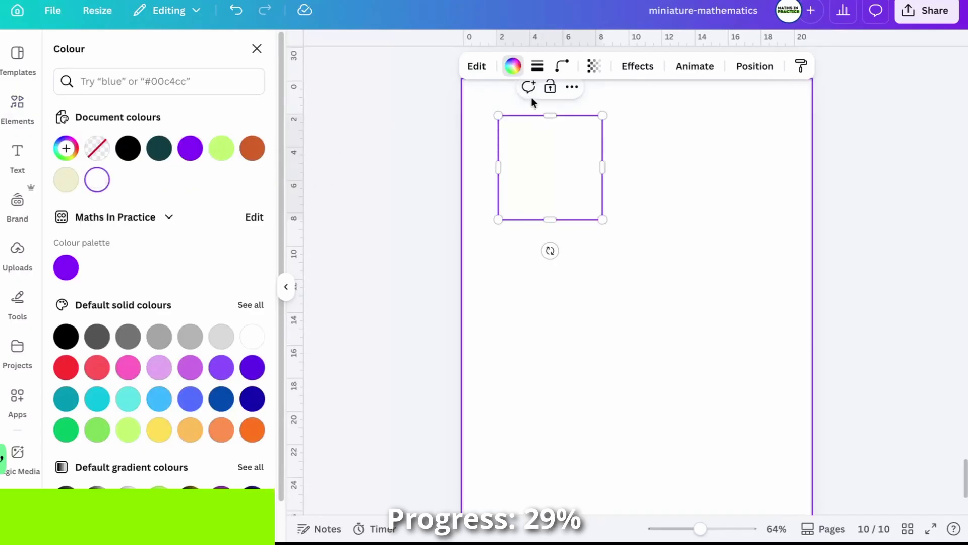
- Give the white square a solid black outline with a stroke weight of 2
click(538, 66)
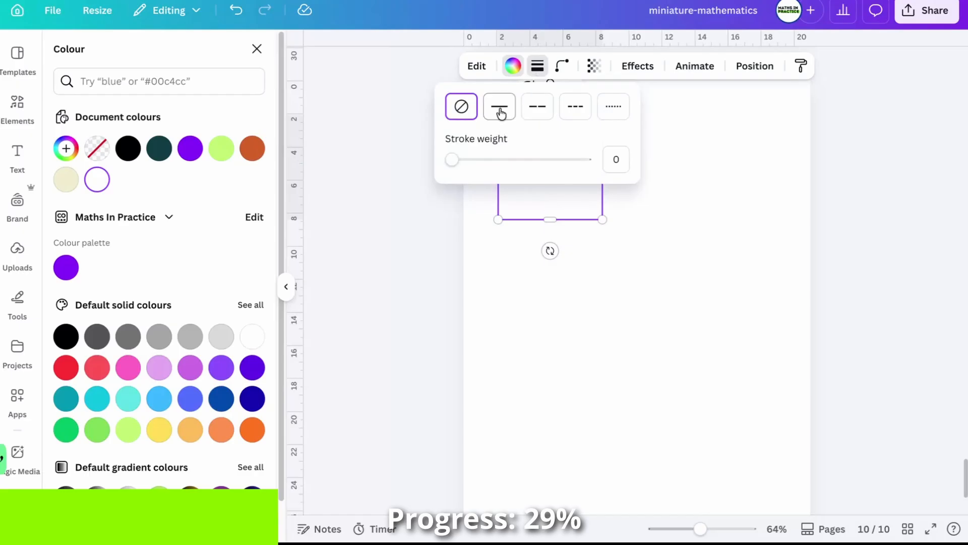
drag(452, 159, 453, 162)
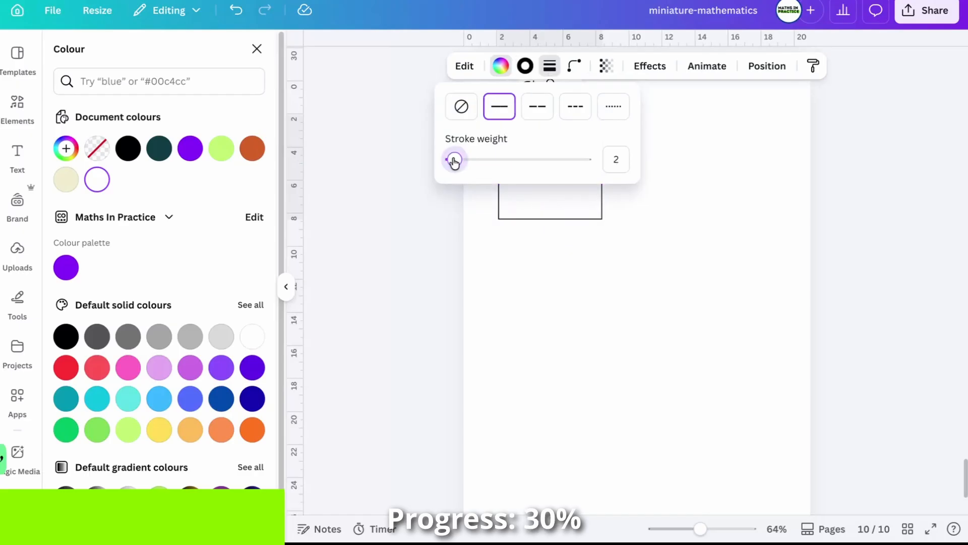
click(586, 251)
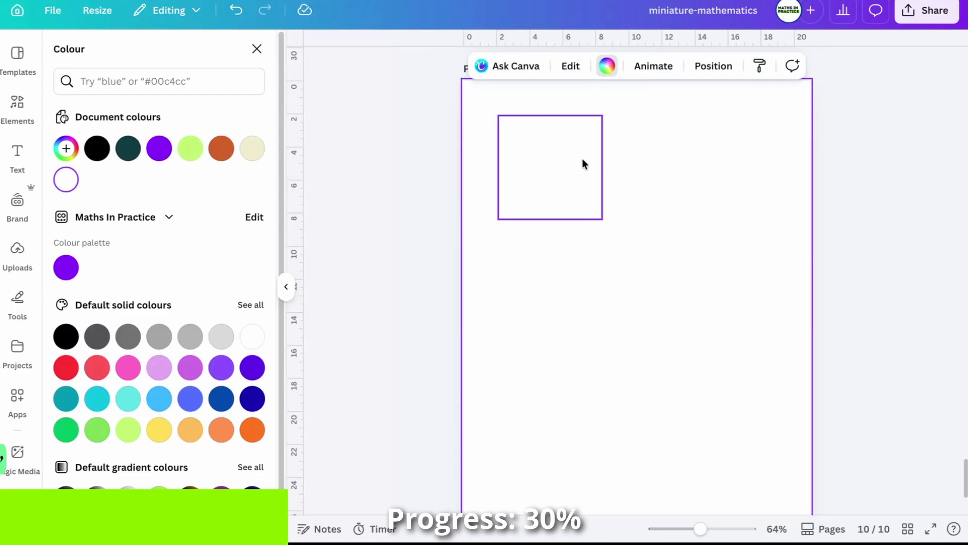
- Duplicate the outlined square, place the copy to the right of the original at the same height, and adjust its stroke weight
click(558, 150)
key(ctrl+d)
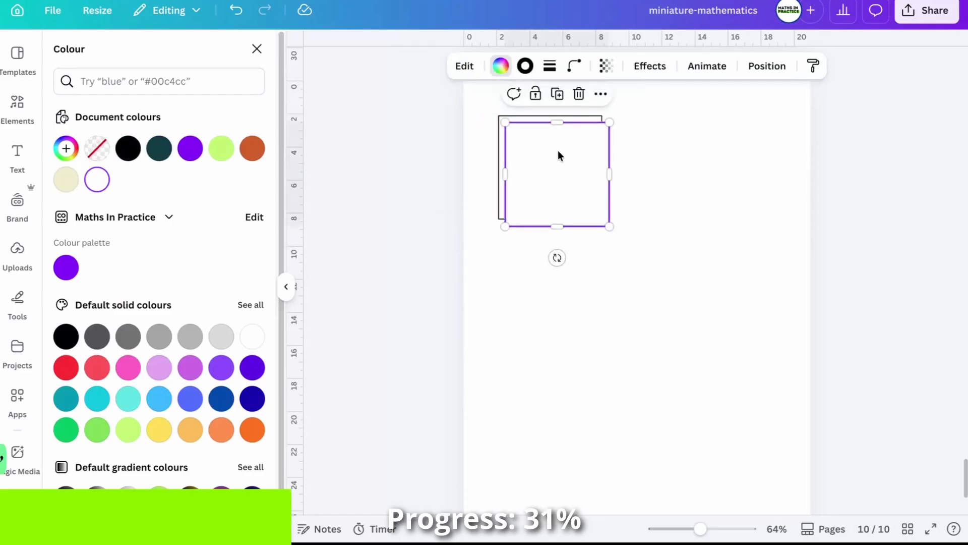
drag(557, 150, 676, 144)
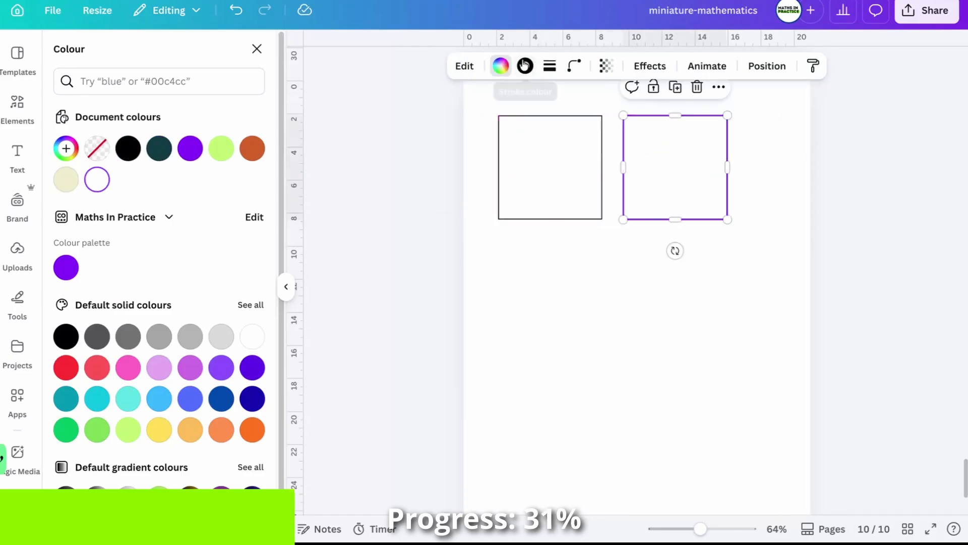
click(550, 66)
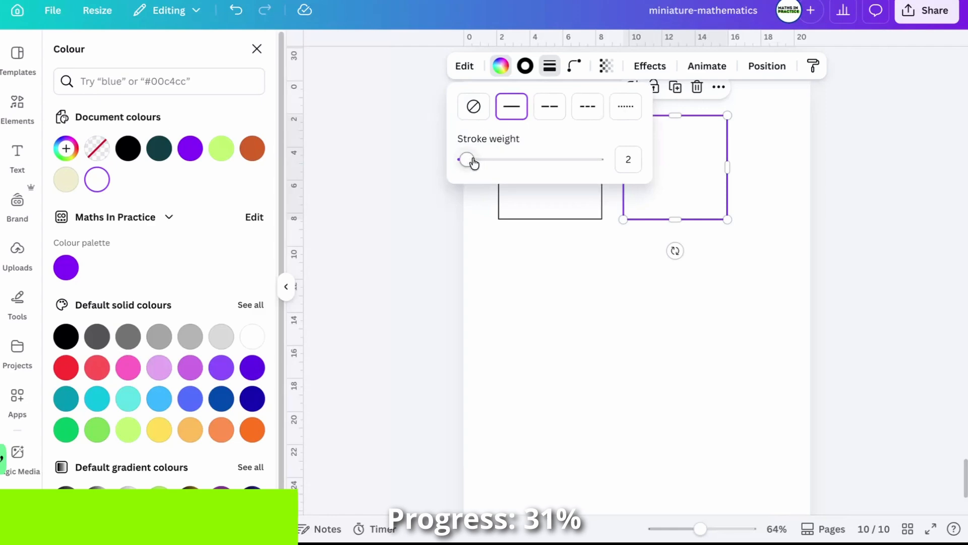
drag(474, 162, 460, 161)
click(596, 292)
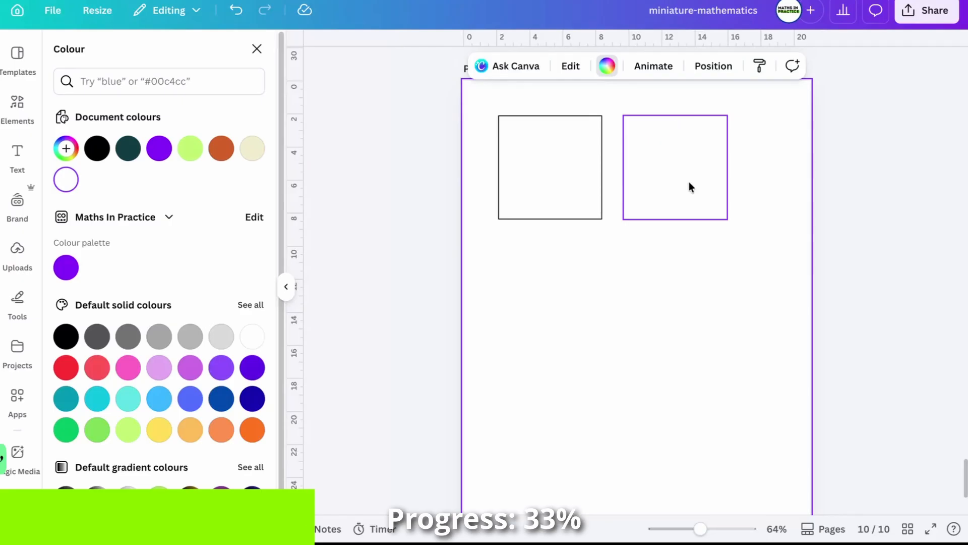
- Resize the right-hand outlined square by its corner and sides into a taller, narrower rectangle
click(726, 217)
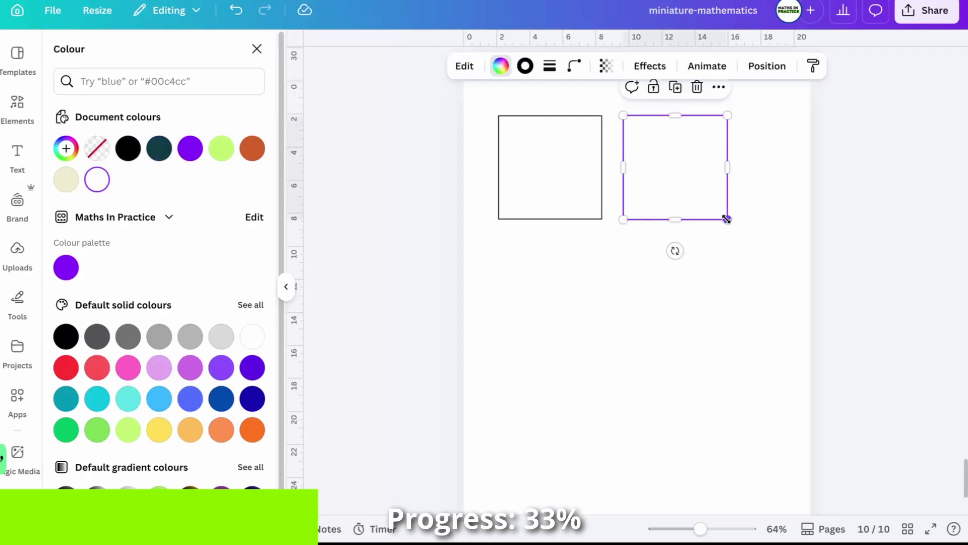
drag(726, 218, 734, 230)
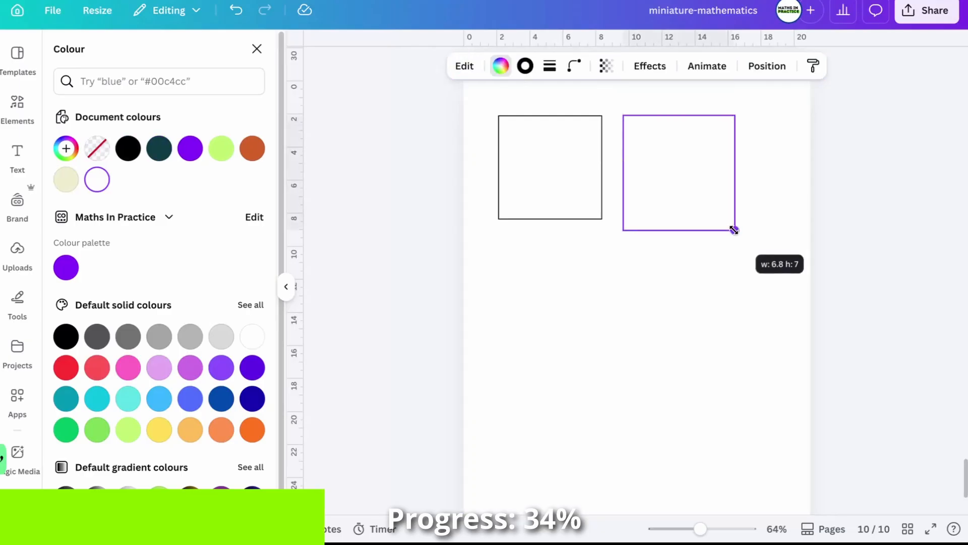
mouse_move(733, 230)
mouse_down()
mouse_move(720, 214)
mouse_move(734, 230)
mouse_up()
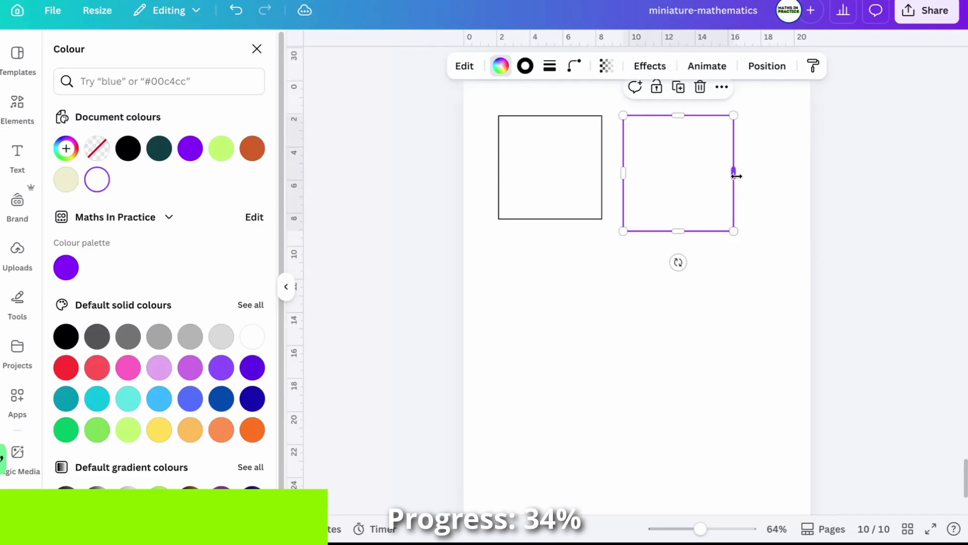
mouse_move(737, 176)
mouse_down()
mouse_move(677, 172)
mouse_move(721, 175)
mouse_up()
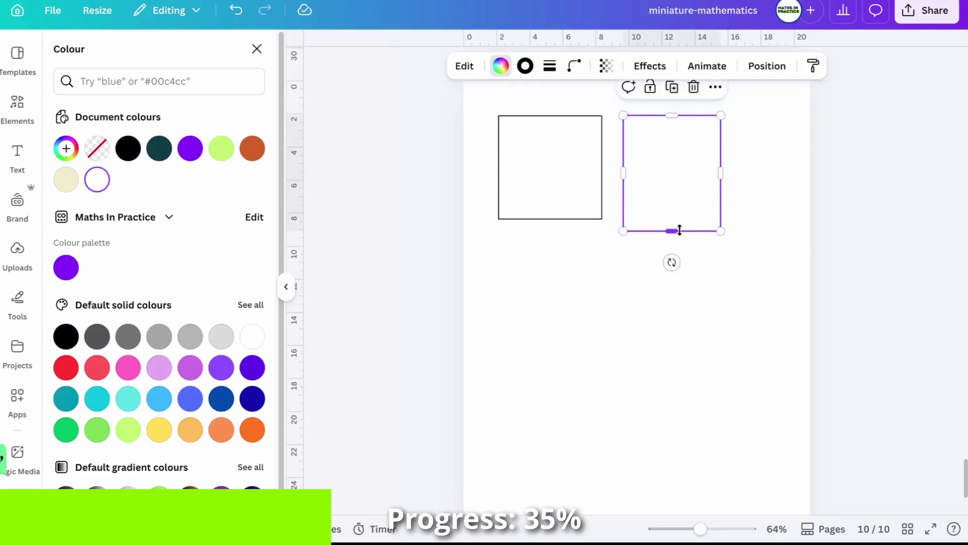
mouse_move(679, 230)
mouse_down()
mouse_move(671, 260)
mouse_move(671, 202)
mouse_move(671, 240)
mouse_up()
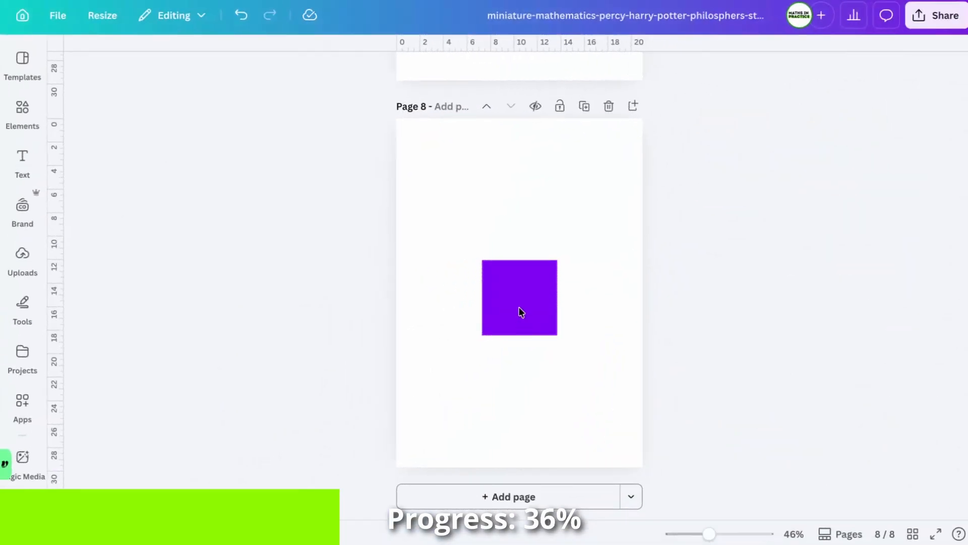
- Move the purple square on page 8 of the Harry Potter miniature document flush into the page's upper-left corner
click(520, 311)
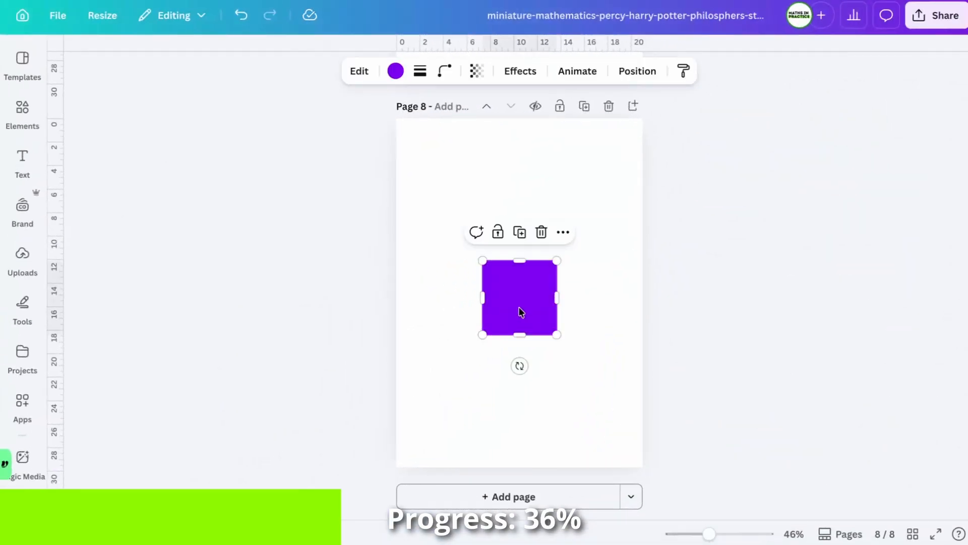
drag(518, 311, 466, 169)
scroll(466, 171, up, 2)
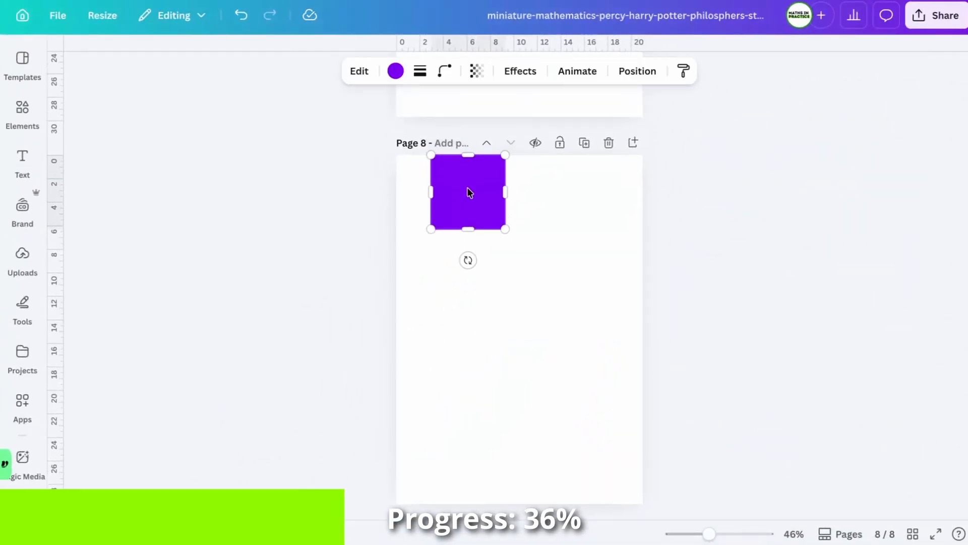
drag(478, 224, 445, 223)
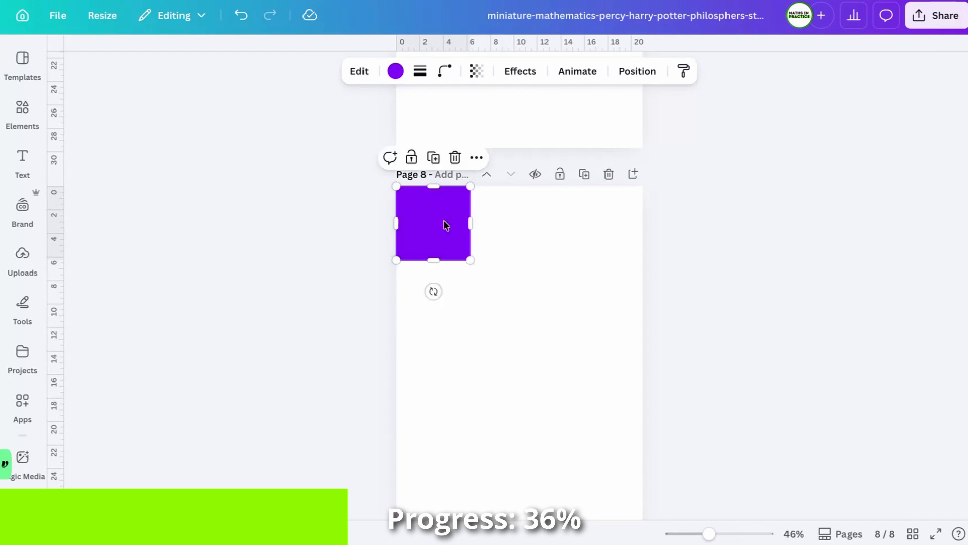
- Resize the purple square in the page corner to a rectangle about 3.2 cm wide and 5 cm high
drag(709, 533, 739, 533)
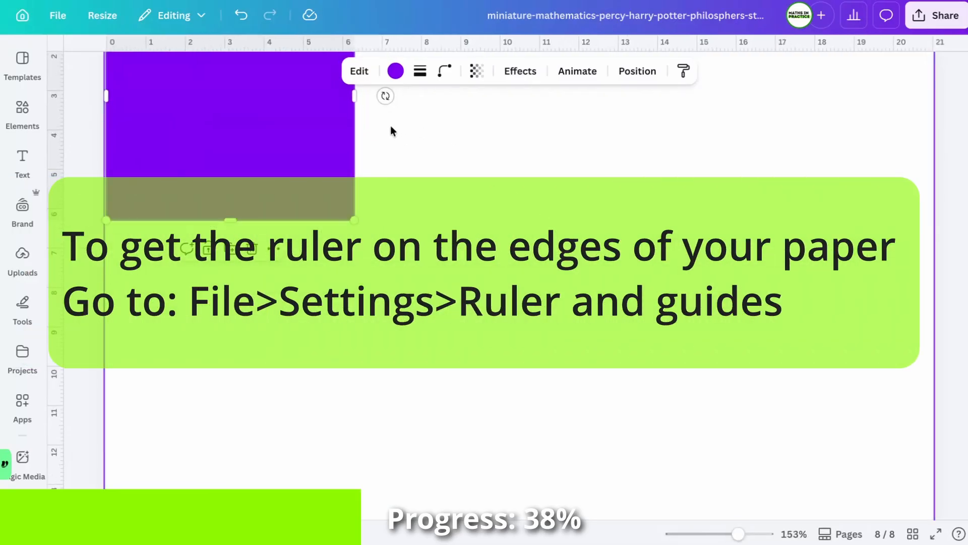
drag(354, 110, 233, 108)
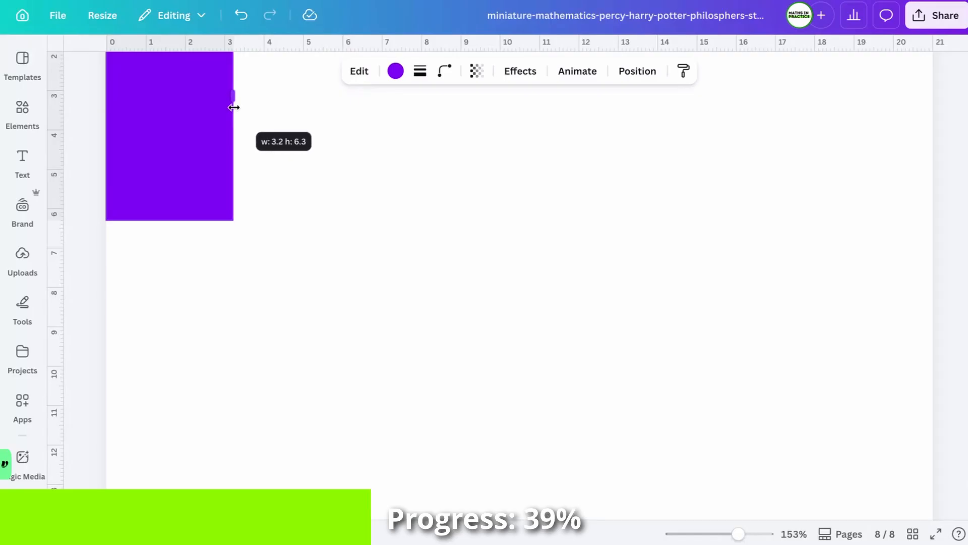
drag(234, 107, 234, 108)
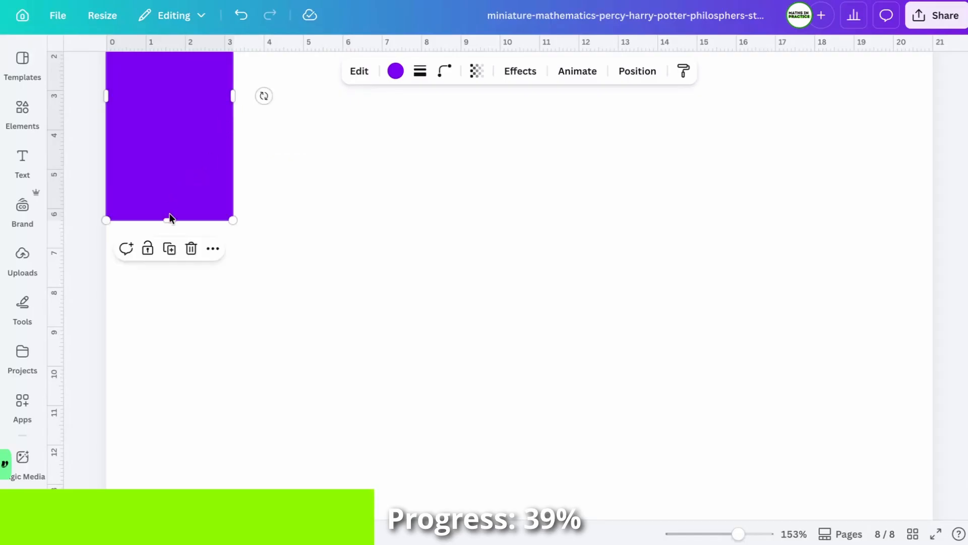
drag(173, 220, 174, 170)
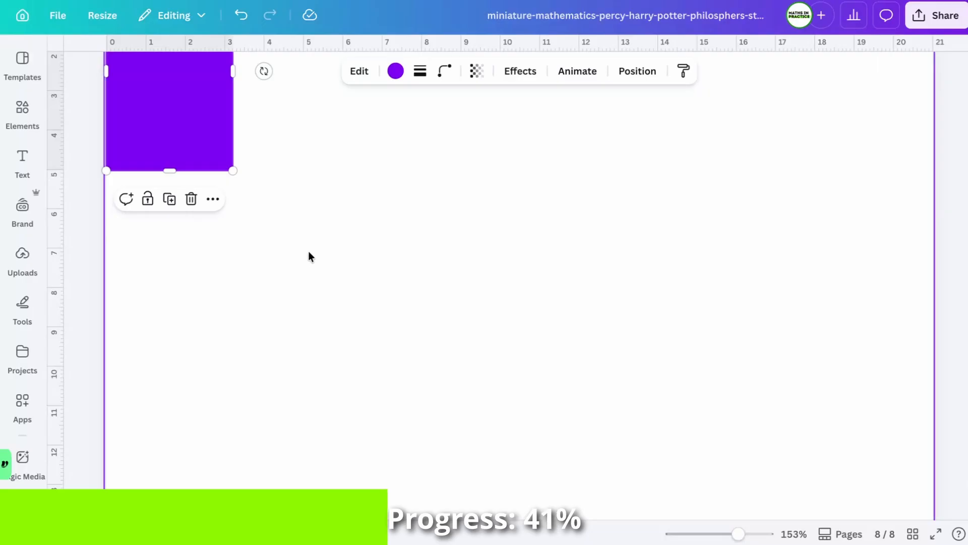
- Copy the purple rectangle and paste it until there are three identical rectangles on page 8
scroll(304, 255, up, 2)
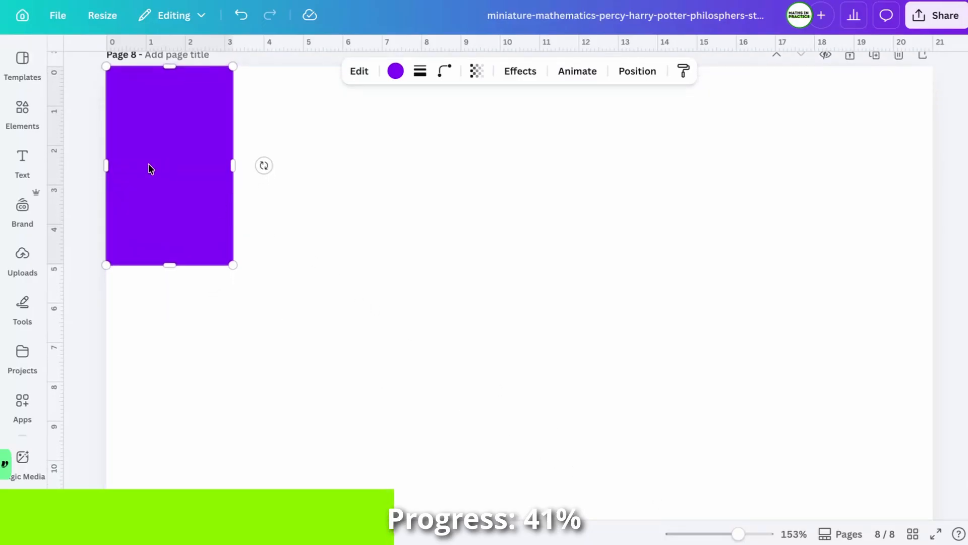
key(ctrl+c)
key(ctrl+v)
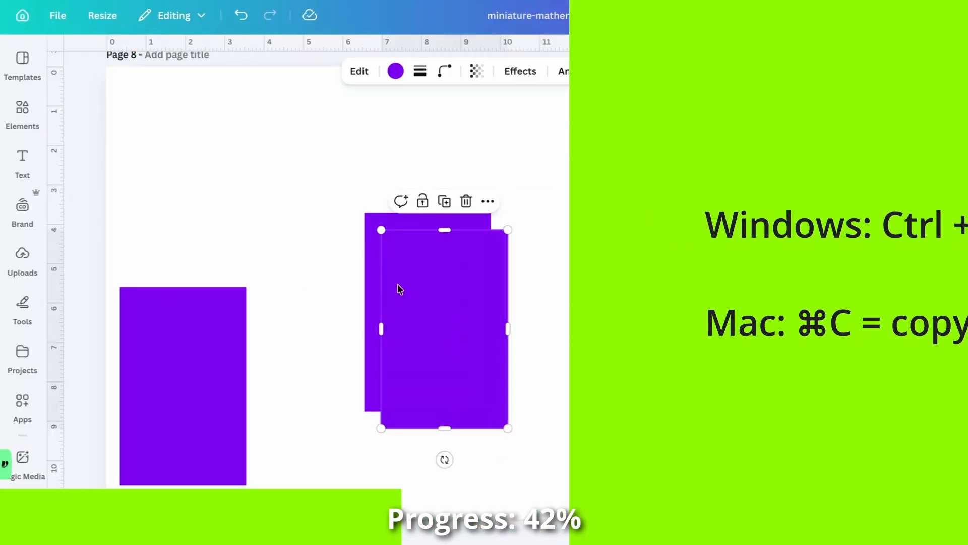
- Align one rectangle with the page's upper-left corner, narrow it to a strip about 0.5 cm wide, and place it beside the corner
drag(397, 288, 134, 150)
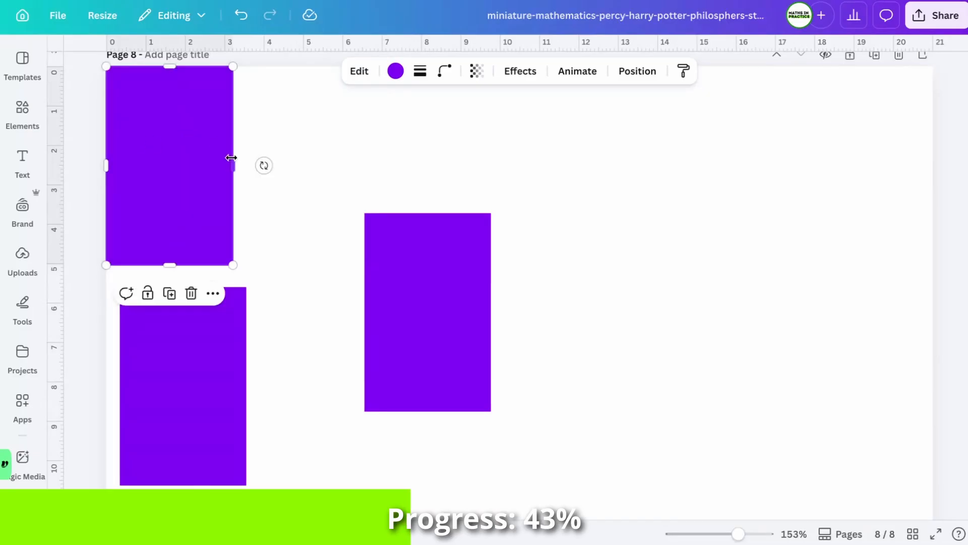
drag(231, 158, 315, 197)
scroll(156, 165, down, 1)
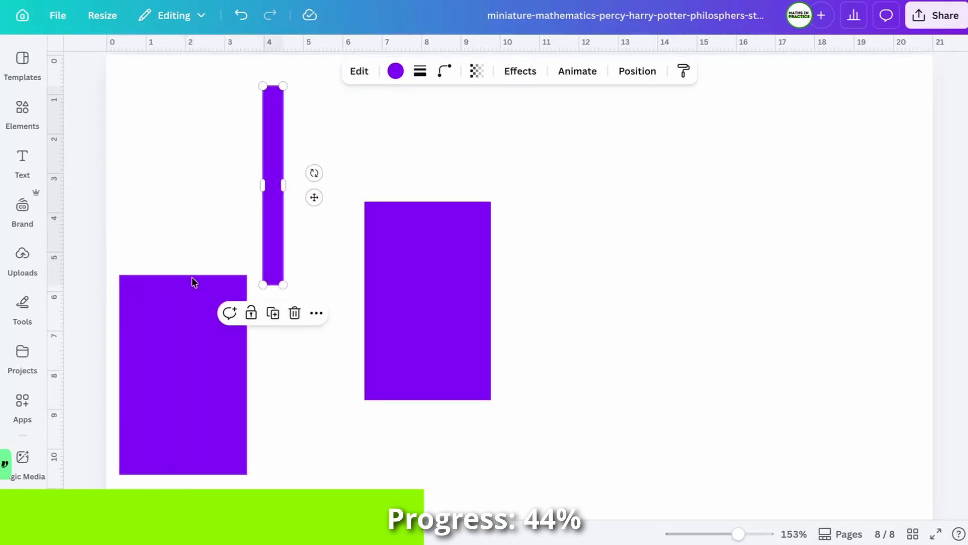
- Move the lower-left purple rectangle flush into the upper-left corner of page 8
scroll(136, 405, up, 3)
drag(138, 404, 126, 182)
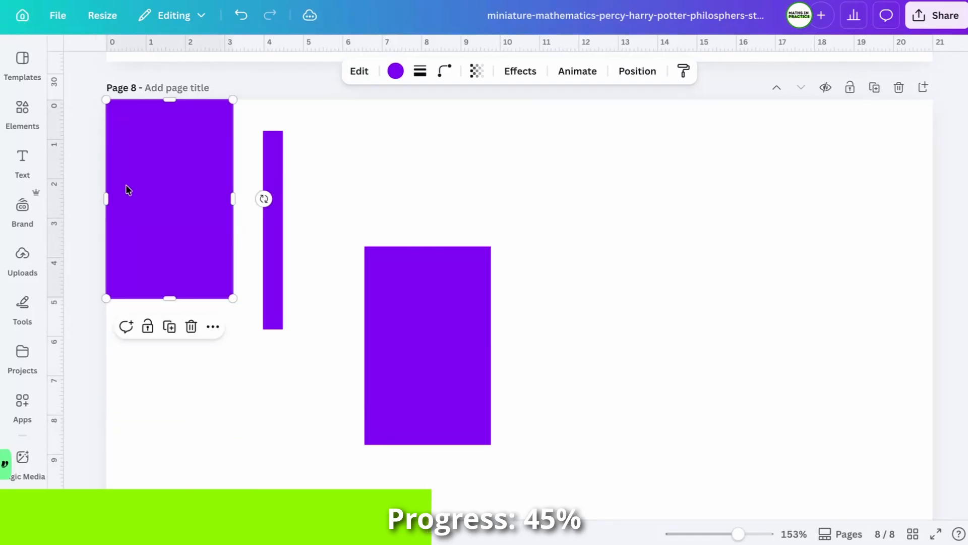
click(269, 263)
click(22, 206)
click(453, 158)
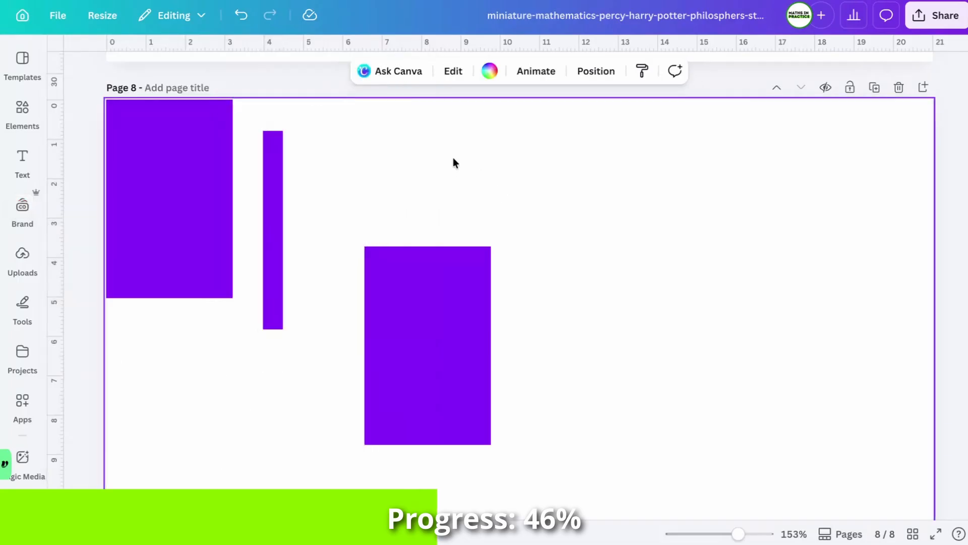
- Fill the rectangle in the page corner with the default solid yellow
click(135, 174)
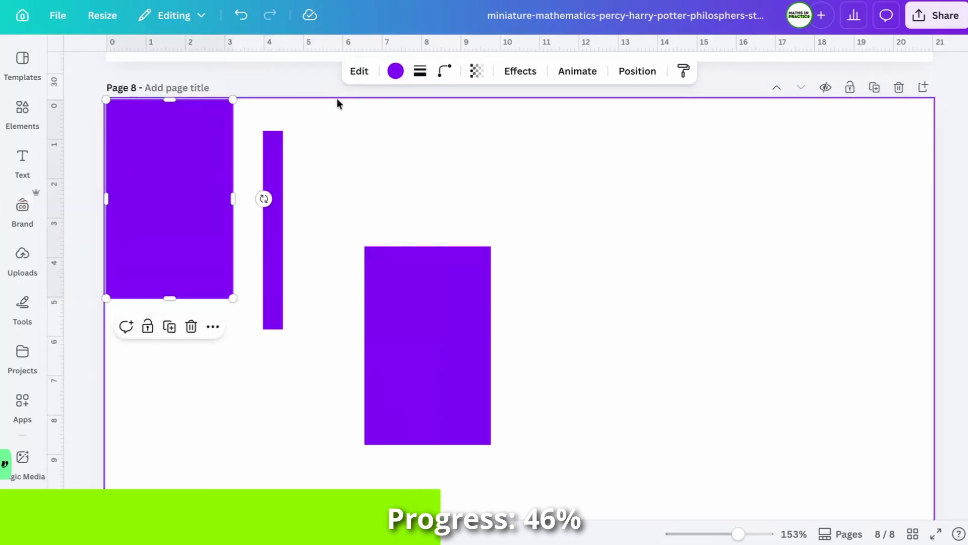
click(396, 72)
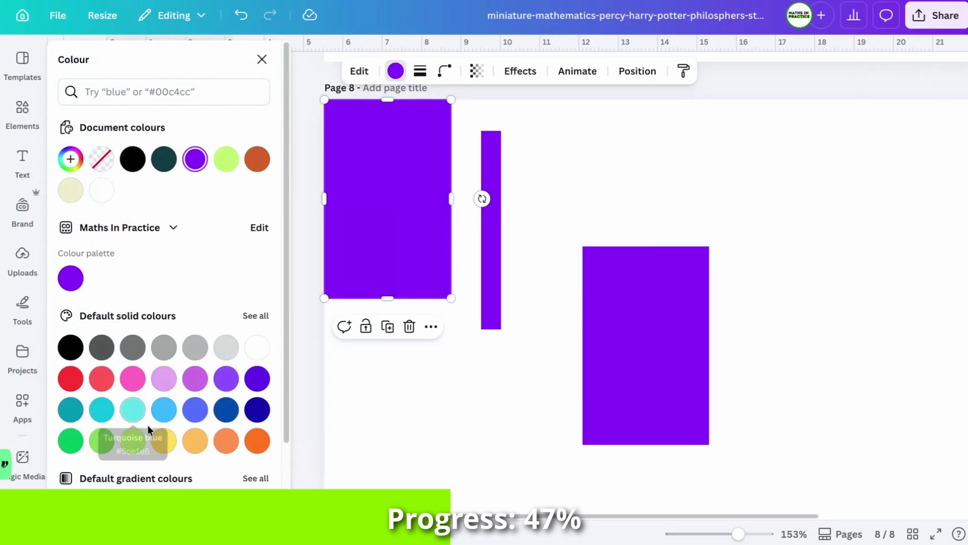
click(163, 439)
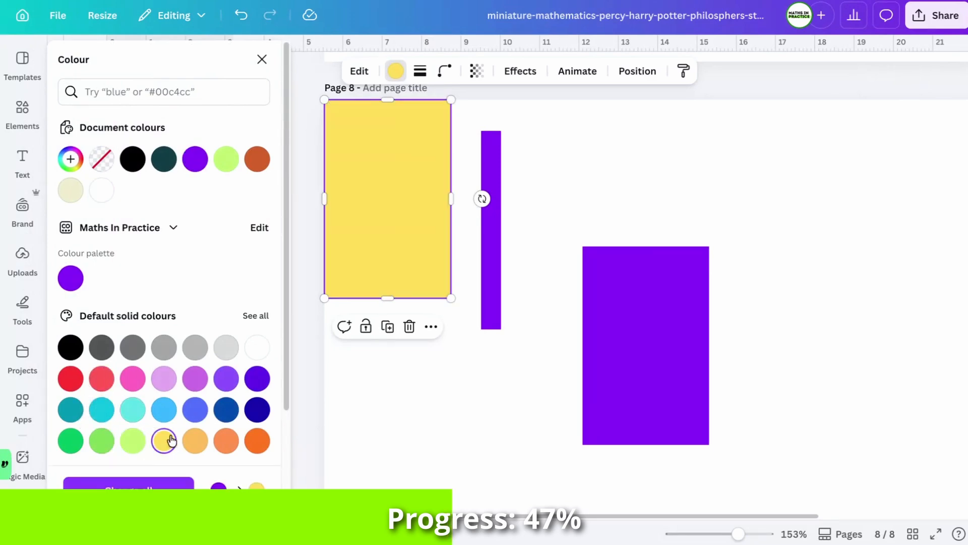
- Butt the purple strip against the yellow rectangle's right edge and the remaining rectangle against the strip, aligning their tops with the page edge
click(473, 411)
drag(494, 290, 468, 260)
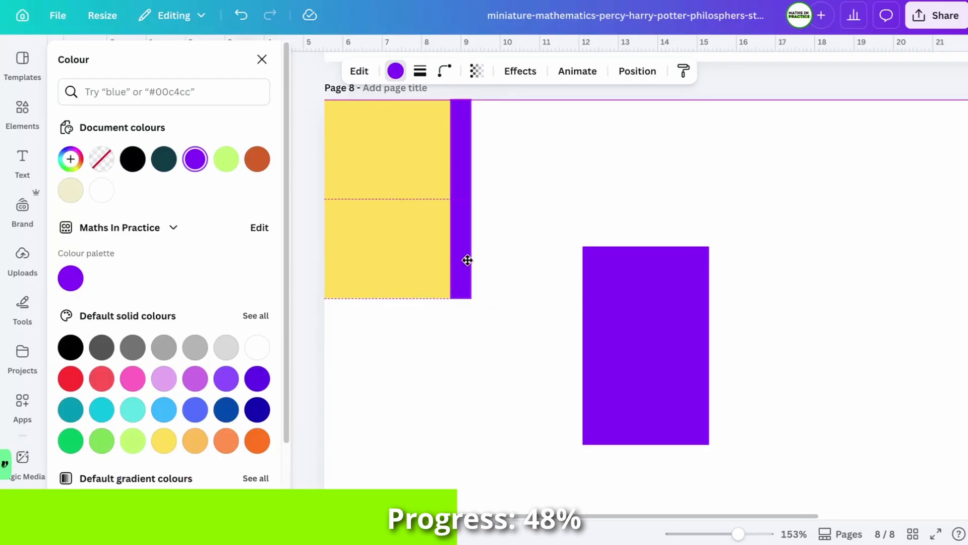
drag(629, 339, 519, 192)
- Fill the rectangle to the right of the purple strip with the default light blue
click(164, 410)
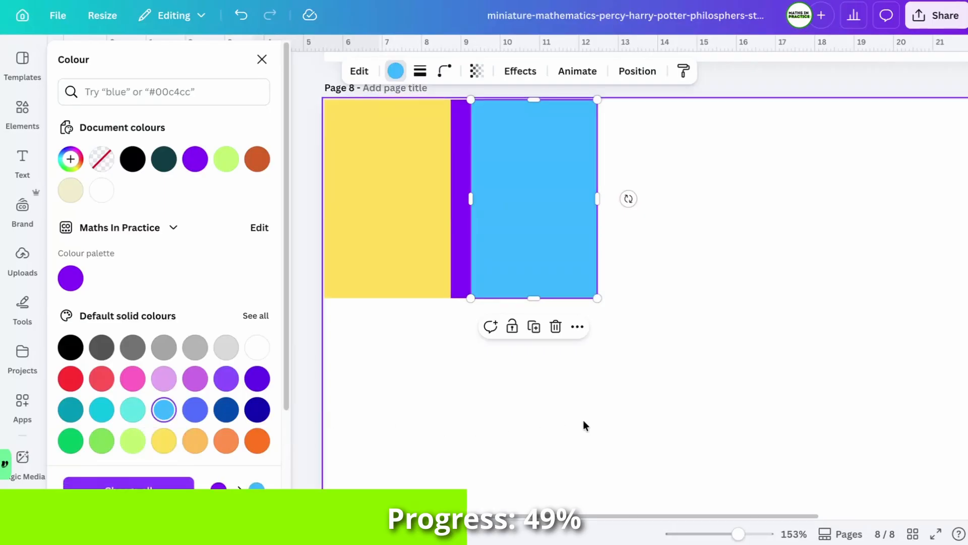
click(685, 383)
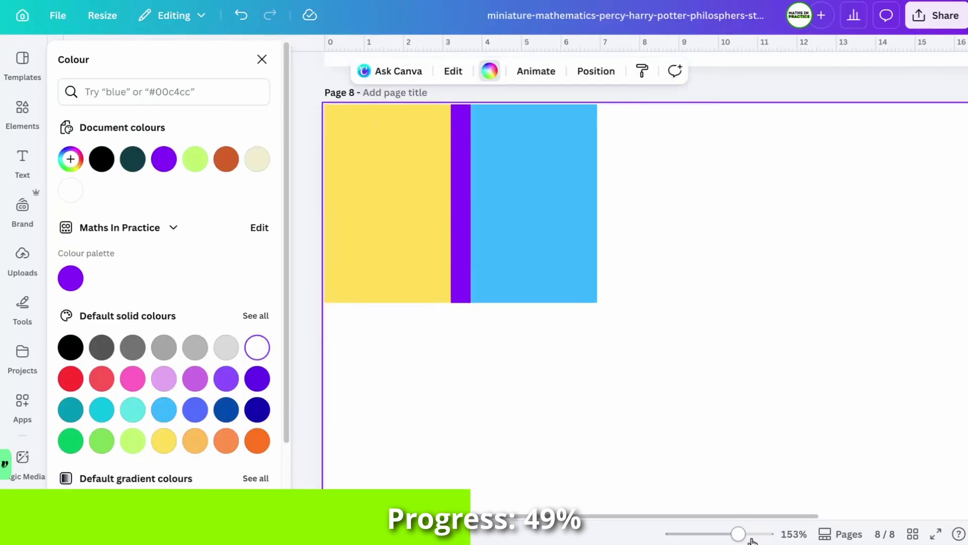
drag(751, 539, 720, 535)
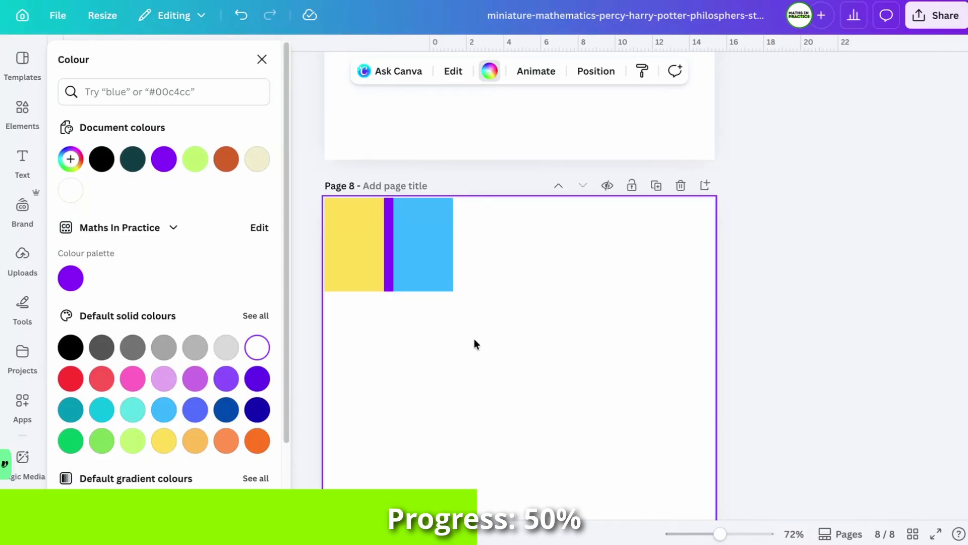
- Group the yellow, purple and blue rectangles and place a duplicate of the group directly beneath the original, flush with the page edge
drag(471, 336, 314, 195)
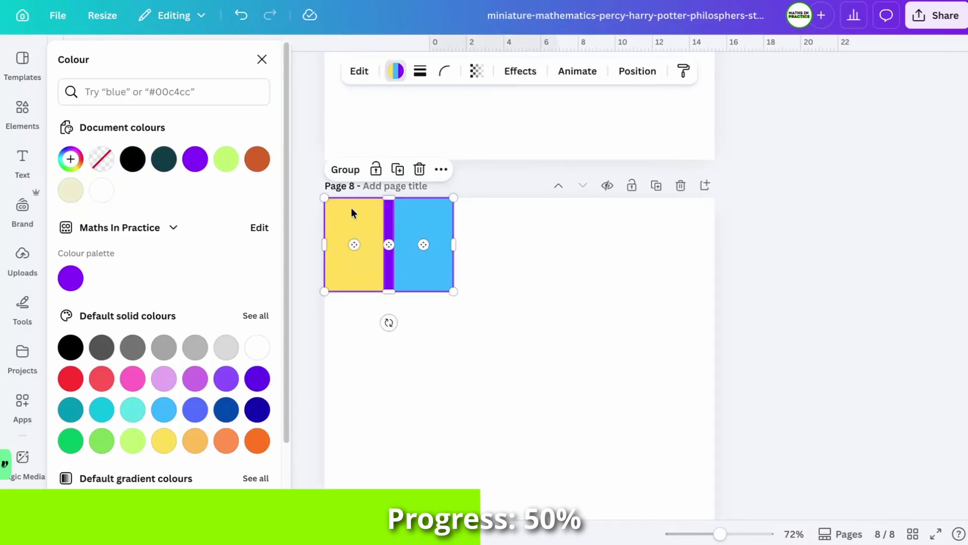
click(339, 170)
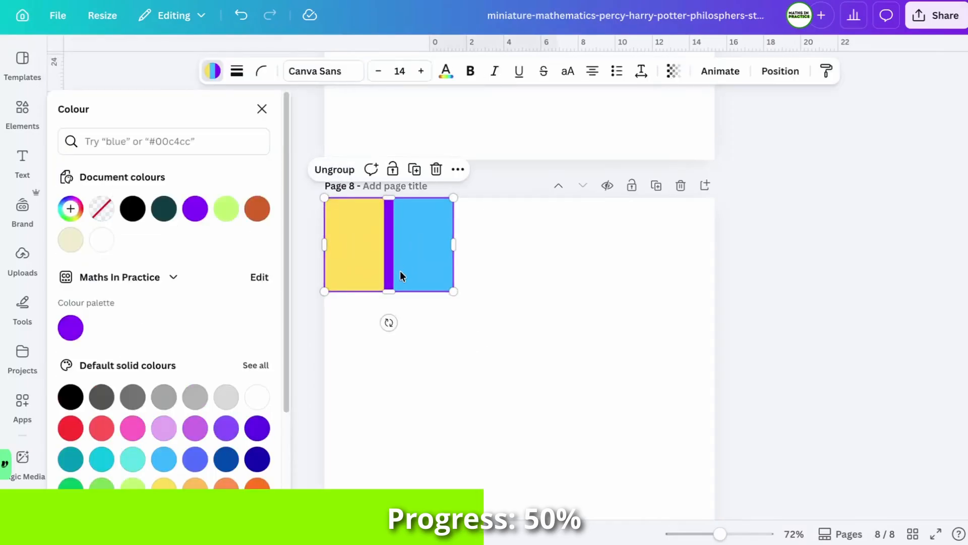
key(ctrl+d)
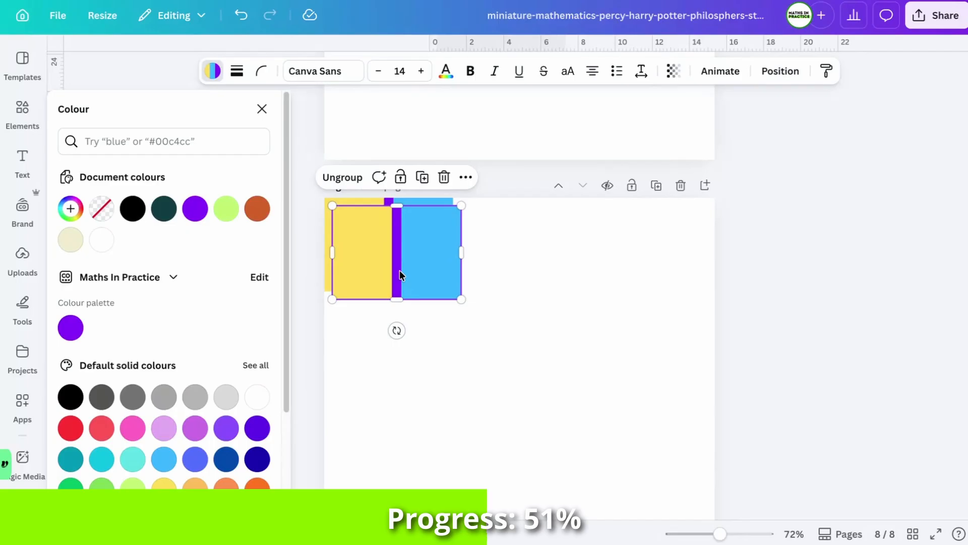
drag(399, 271, 393, 359)
scroll(432, 348, down, 2)
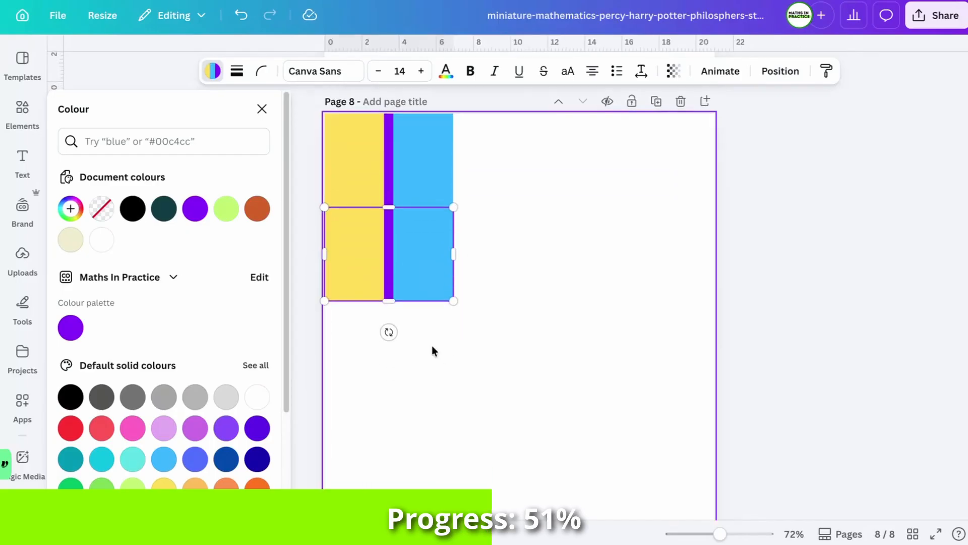
- Fill all three rectangles of the lower cover copy with white
click(348, 259)
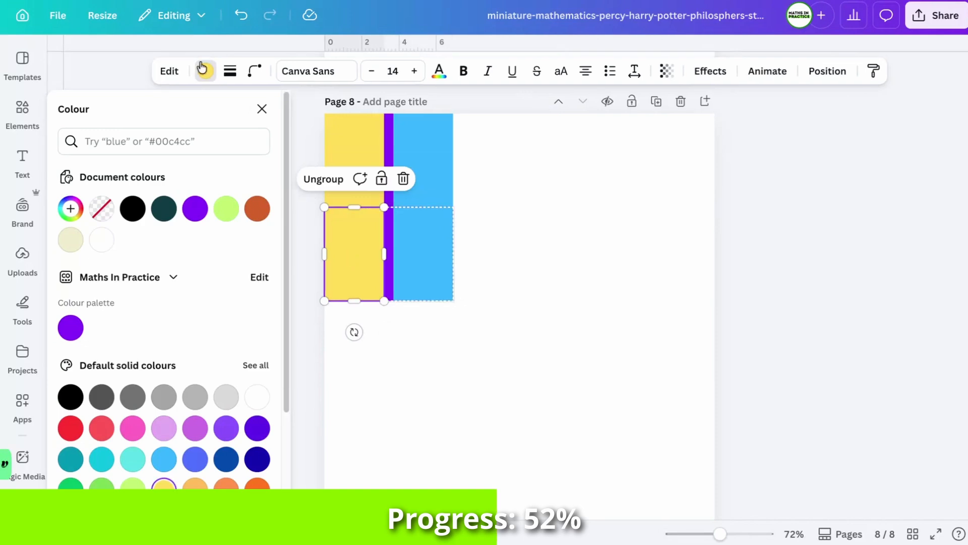
click(205, 73)
click(204, 73)
click(164, 239)
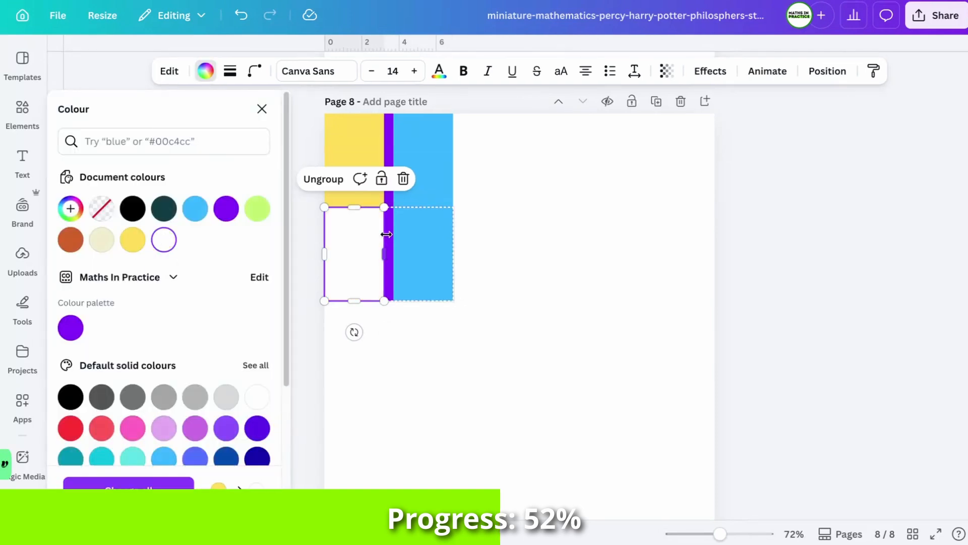
click(422, 247)
click(164, 240)
click(391, 328)
click(389, 293)
click(164, 240)
- Add a solid black border with stroke weight 2 to the left rectangle of the white cover
click(342, 250)
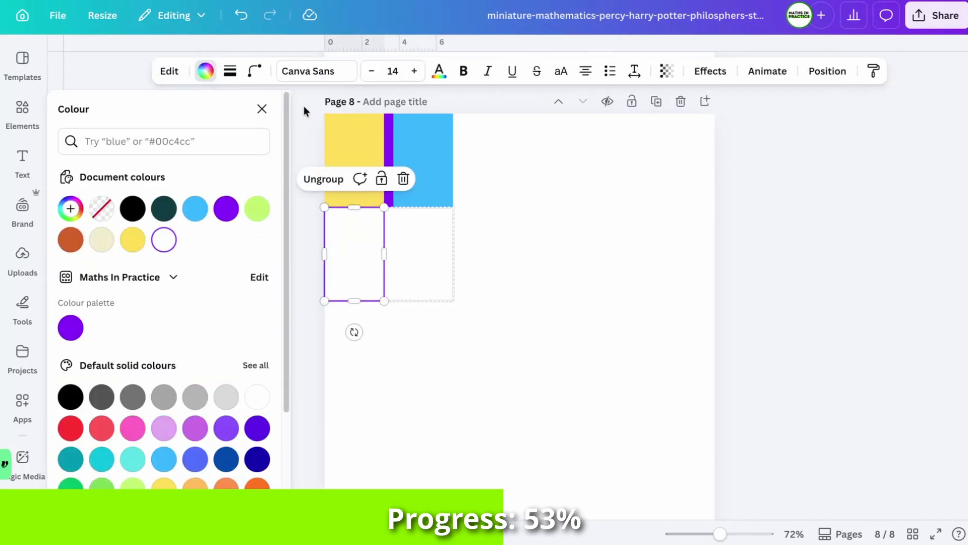
click(231, 75)
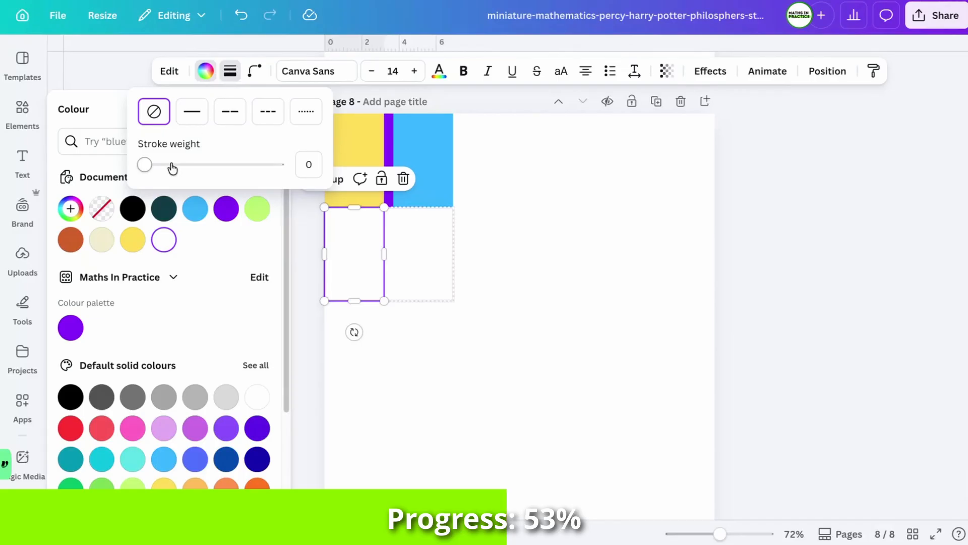
click(154, 165)
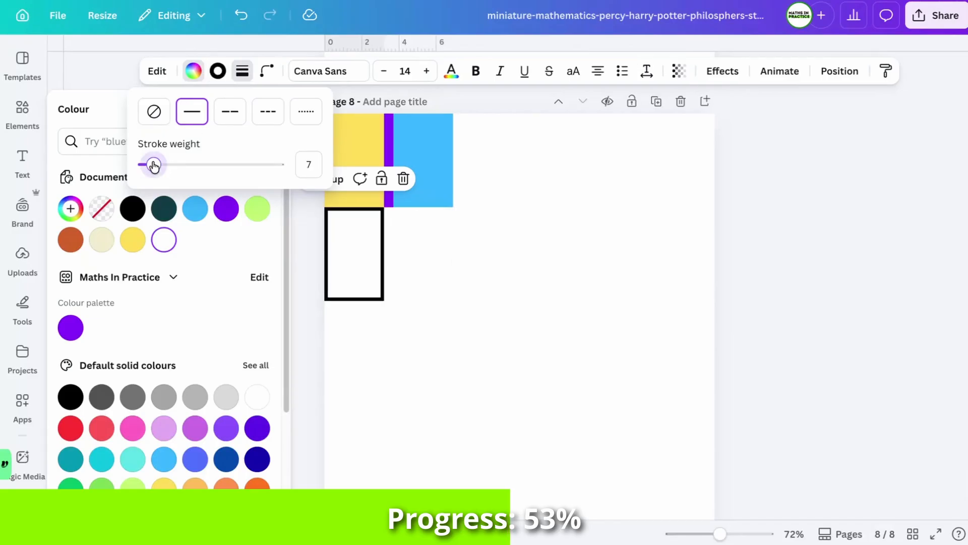
drag(154, 165, 146, 165)
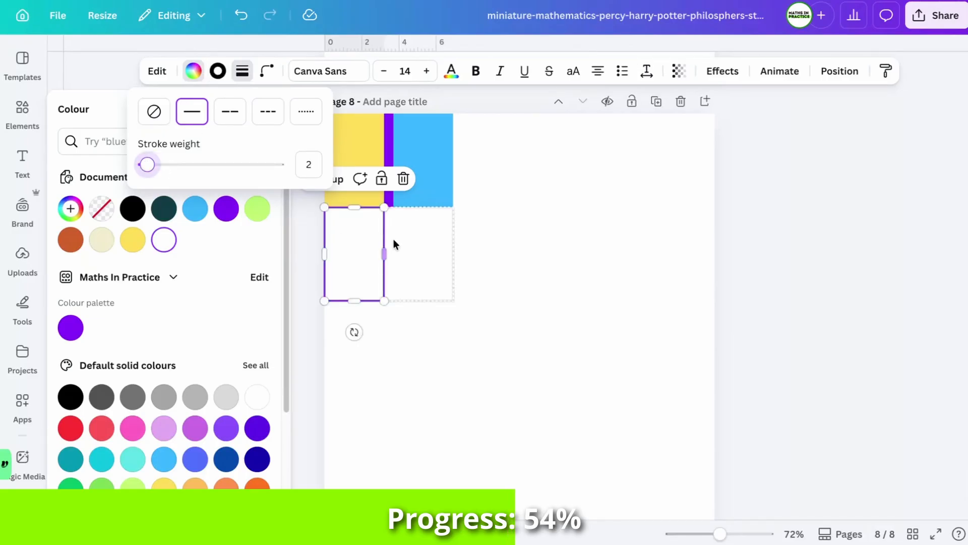
click(398, 366)
- Add a thin solid black border to the narrow spine rectangle of the white cover
click(394, 287)
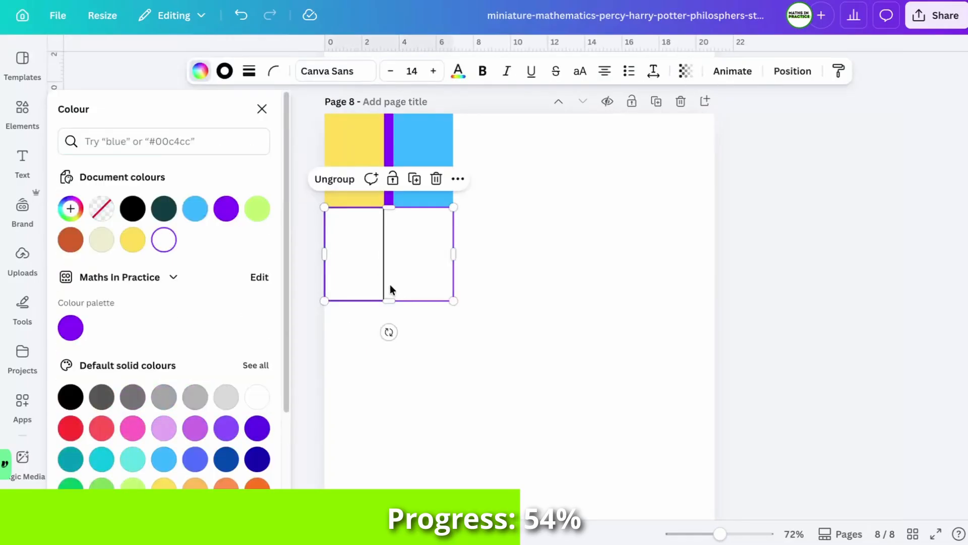
click(388, 284)
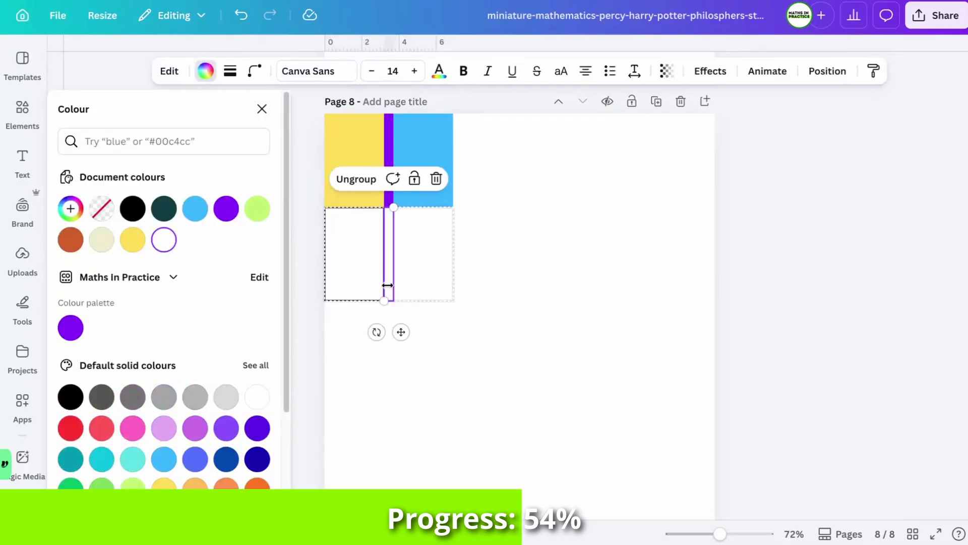
click(231, 71)
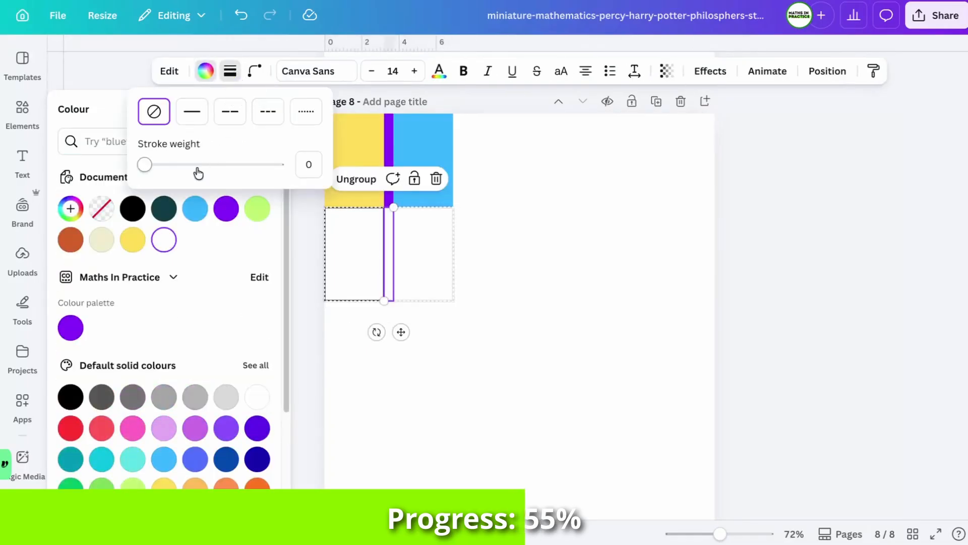
click(153, 165)
drag(153, 167, 145, 166)
- Add a solid black border with stroke weight 2 to the right rectangle of the white cover
click(428, 270)
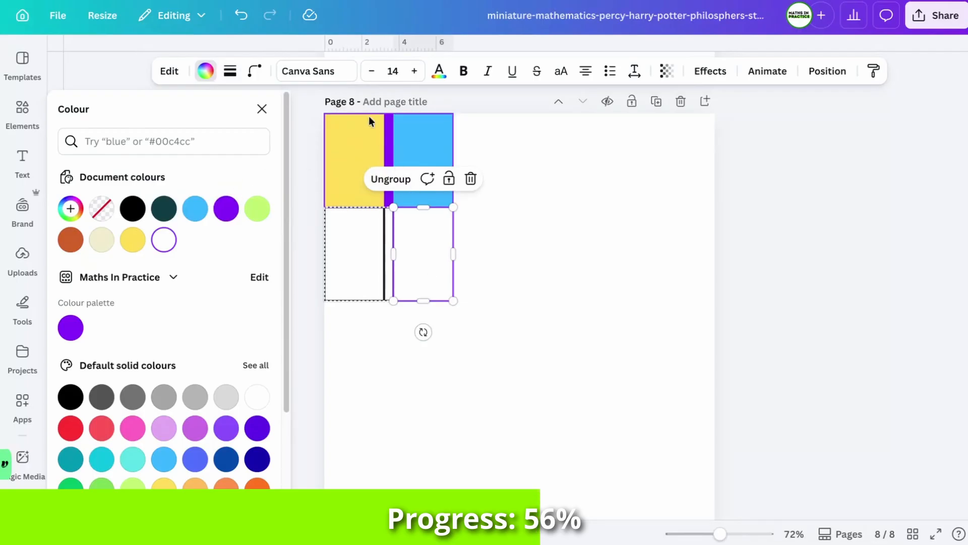
click(230, 71)
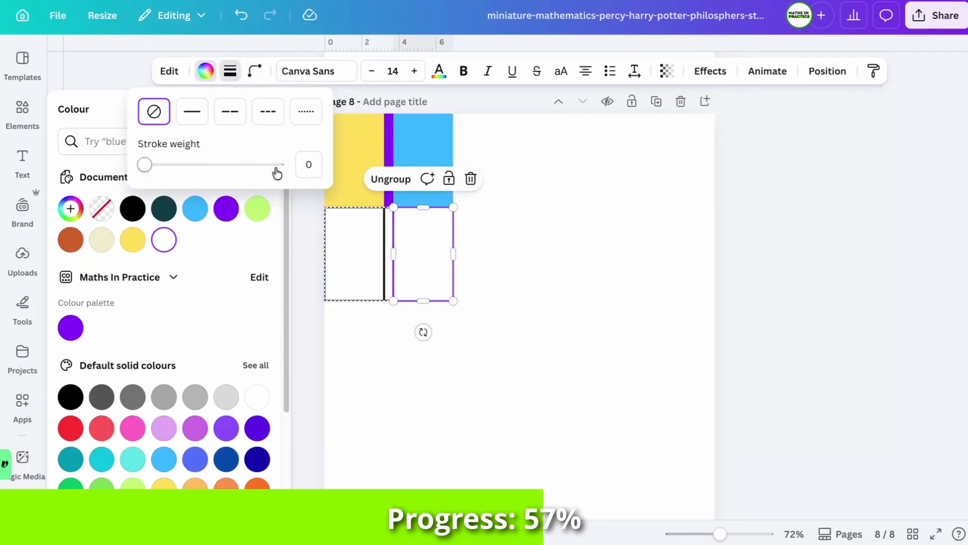
drag(144, 164, 147, 164)
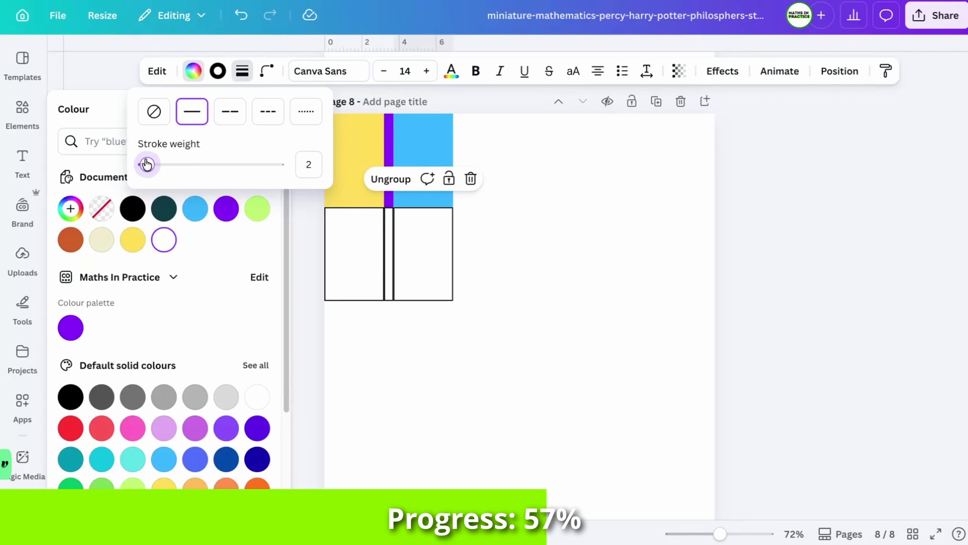
click(503, 299)
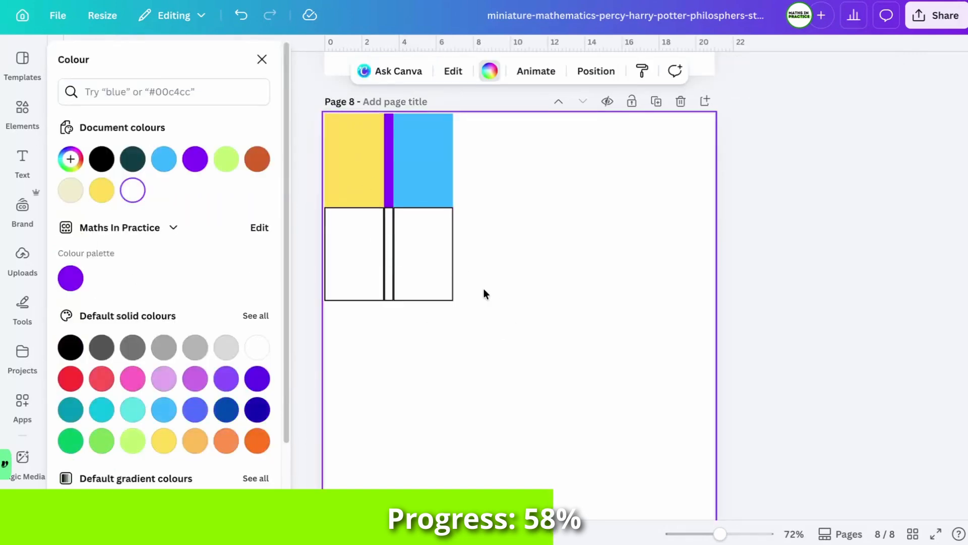
- Duplicate the outlined cover group and place the copy flush in the upper-right corner of page 8
click(440, 272)
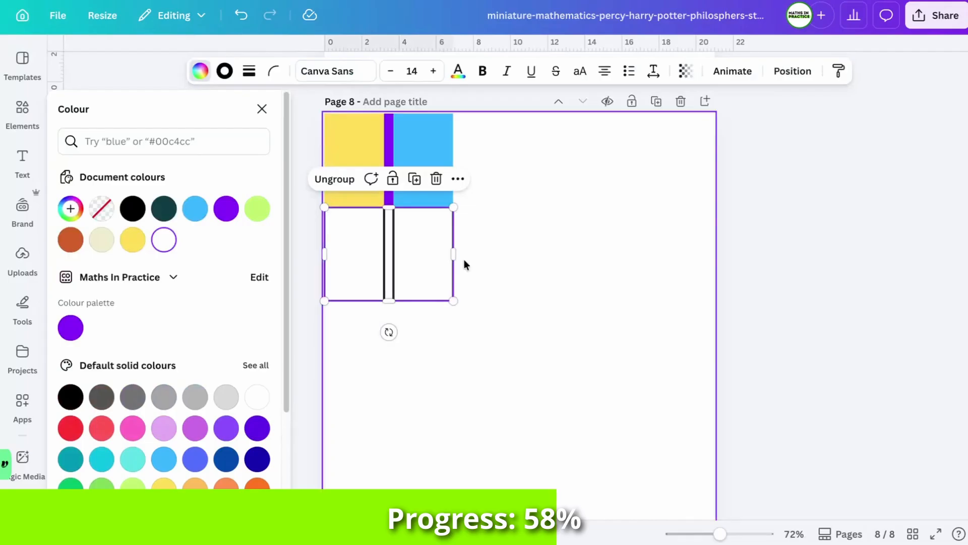
key(ctrl+d)
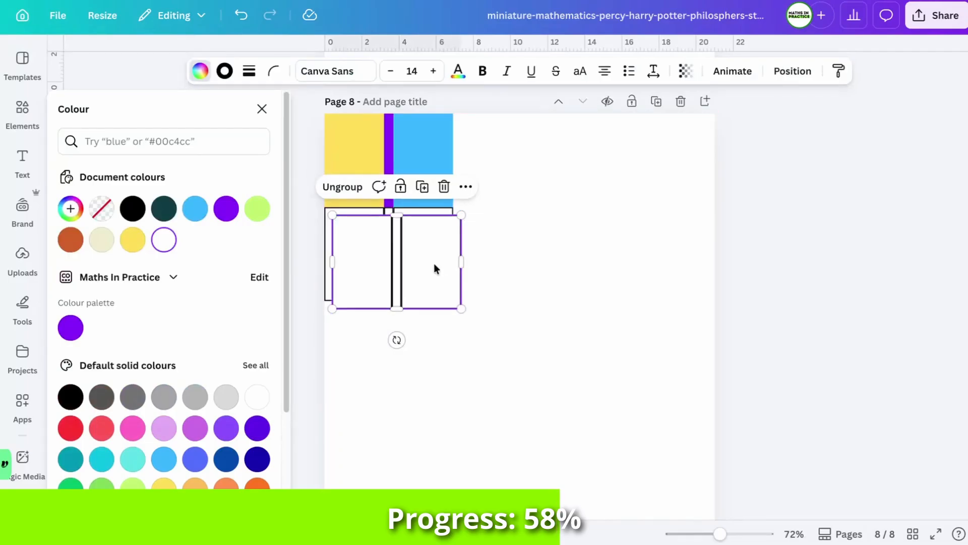
drag(434, 264, 680, 165)
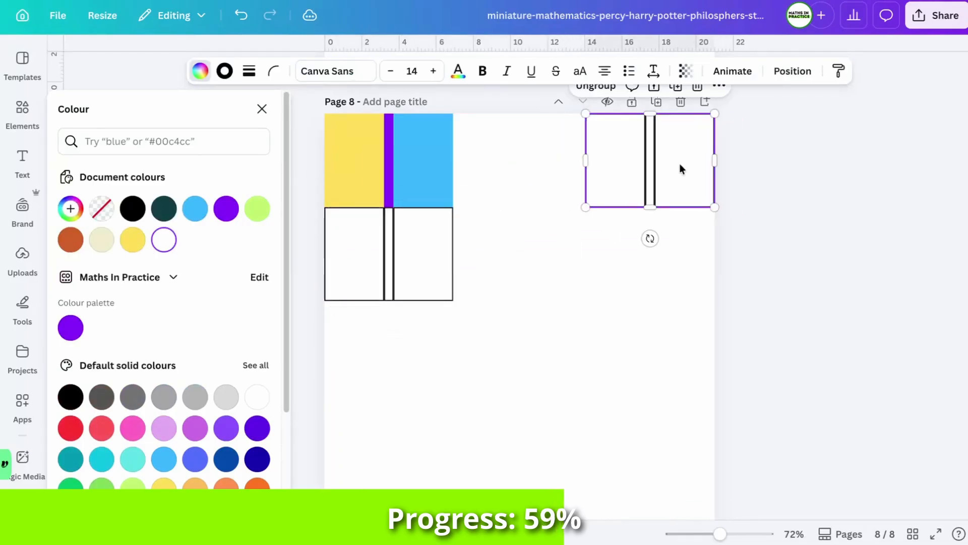
- Delete the spine rectangle from the outlined copy in the page's upper-right corner and ungroup the two rectangles left
click(649, 147)
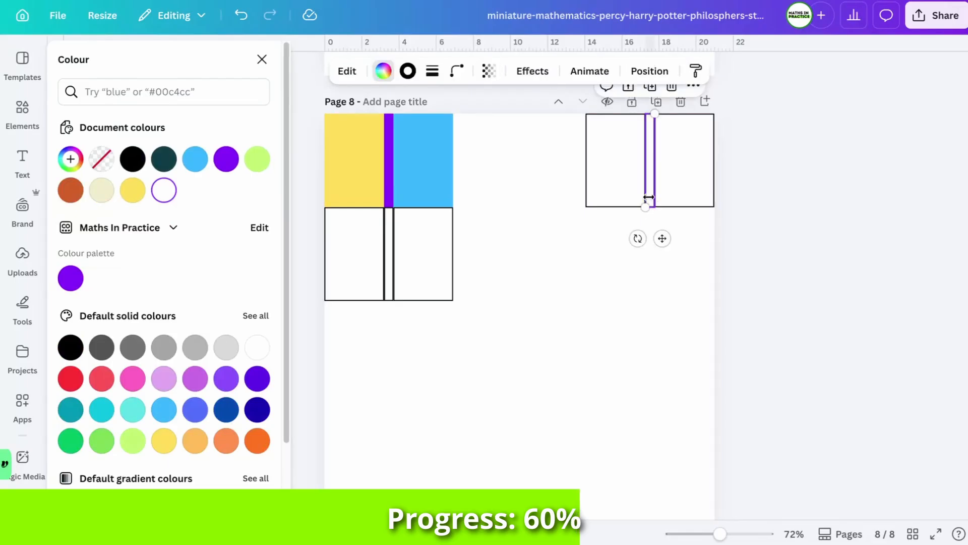
key(Escape)
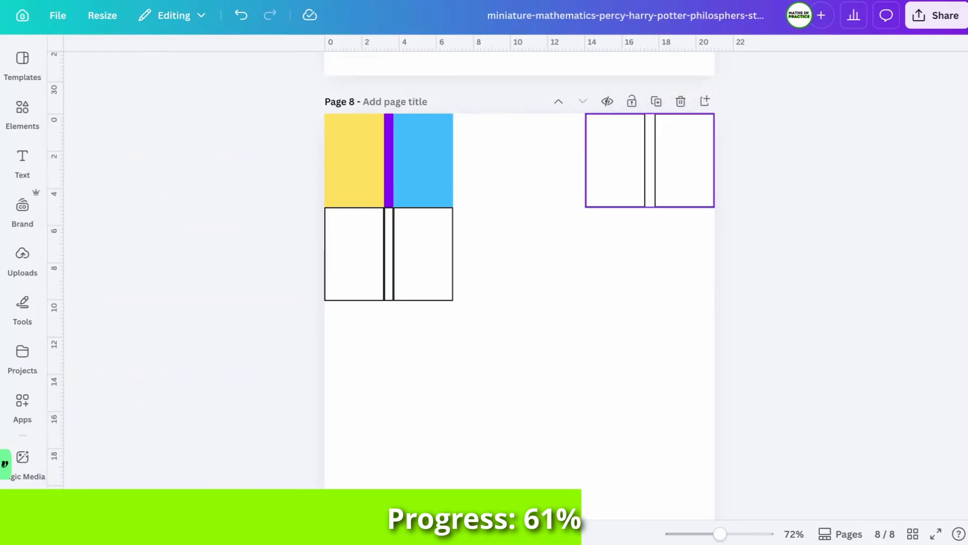
click(648, 192)
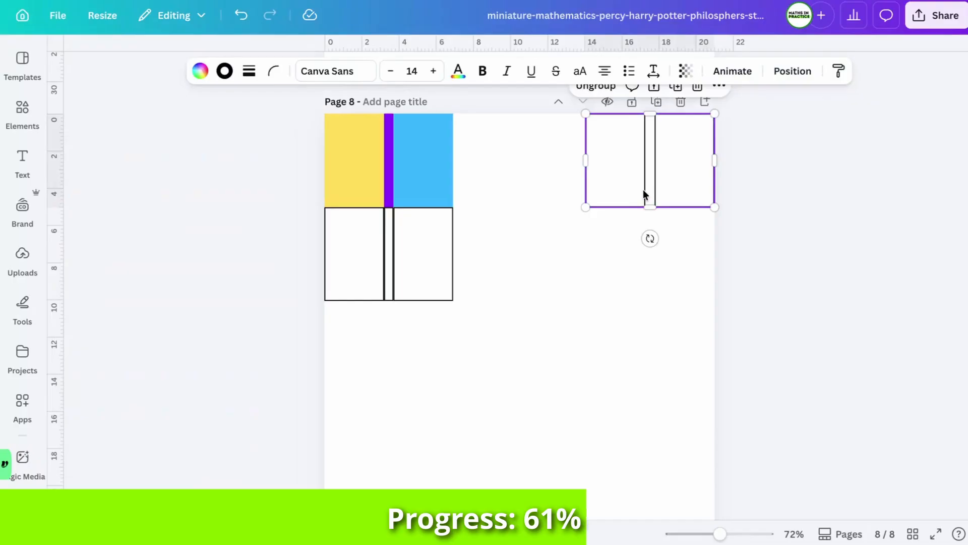
click(596, 87)
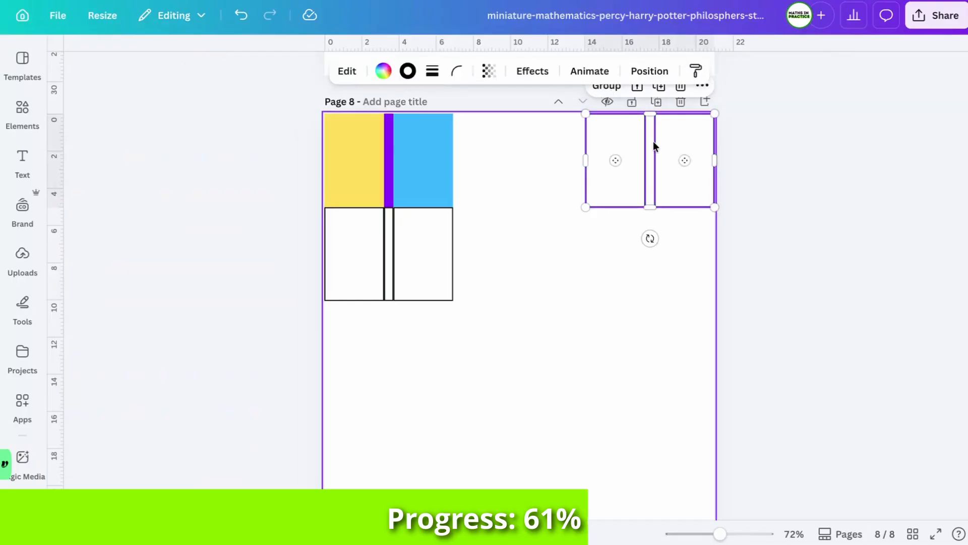
- Butt the left outlined rectangle against the right one in the page's upper-right corner and group the pair
click(616, 250)
click(613, 181)
drag(613, 180, 618, 156)
click(693, 163)
click(635, 263)
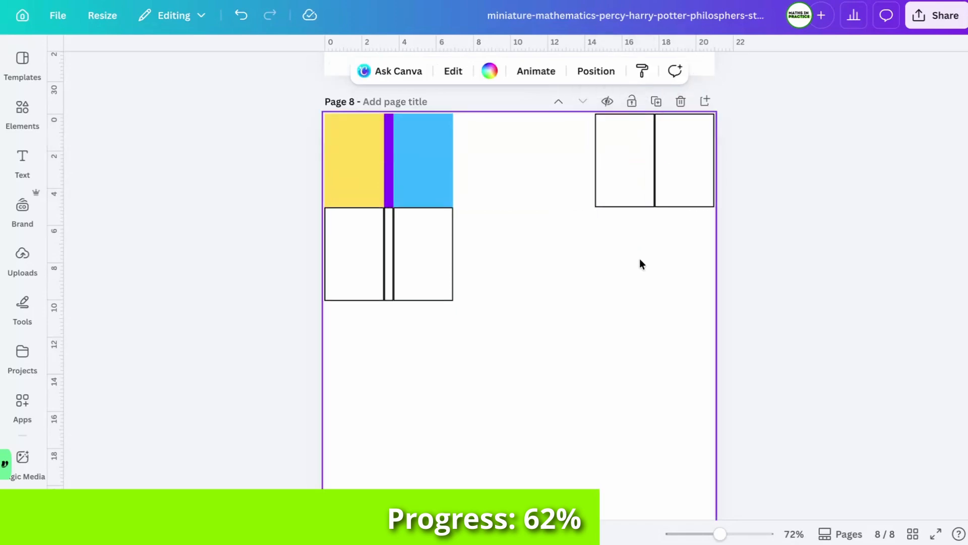
- Duplicate page 8 and, on the original, replace the coloured cover with the outlined cover moved up into the corner
click(655, 100)
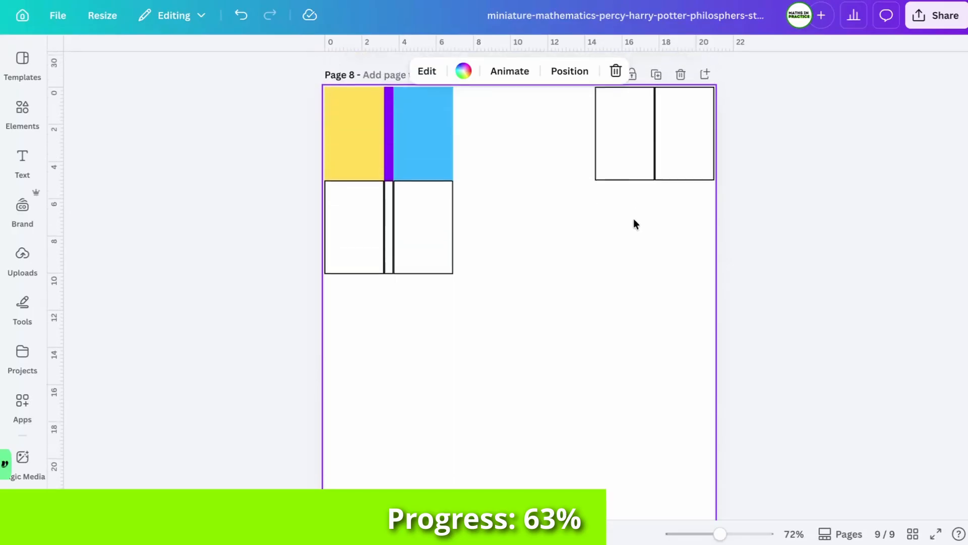
click(400, 151)
key(Delete)
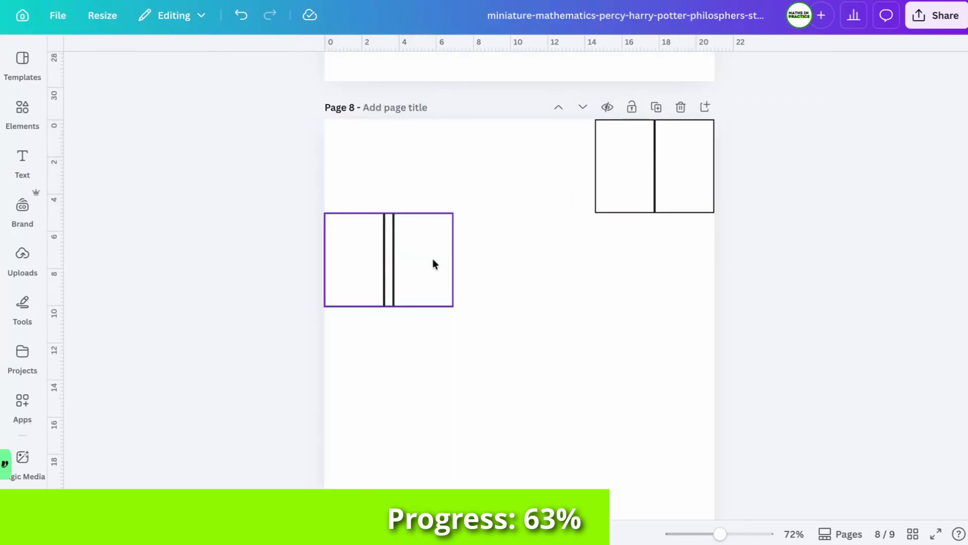
- Duplicate the outlined rectangle pair and place the copy directly beneath it along the right page edge
click(694, 161)
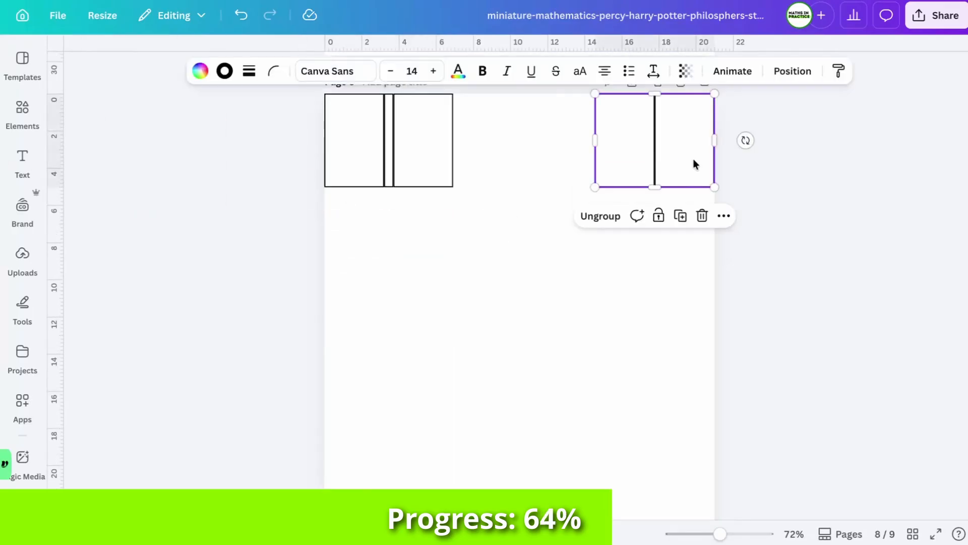
key(ctrl+d)
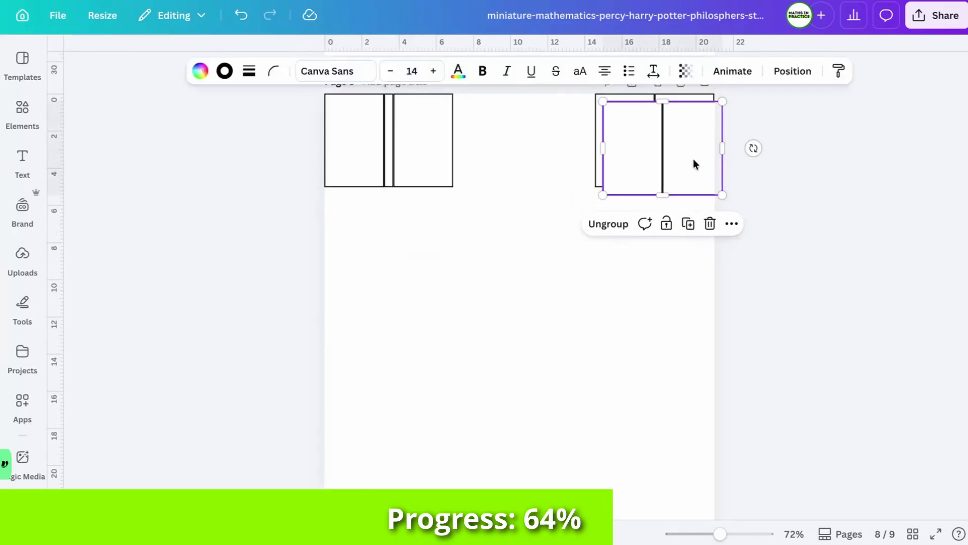
drag(696, 160, 689, 248)
scroll(689, 248, down, 3)
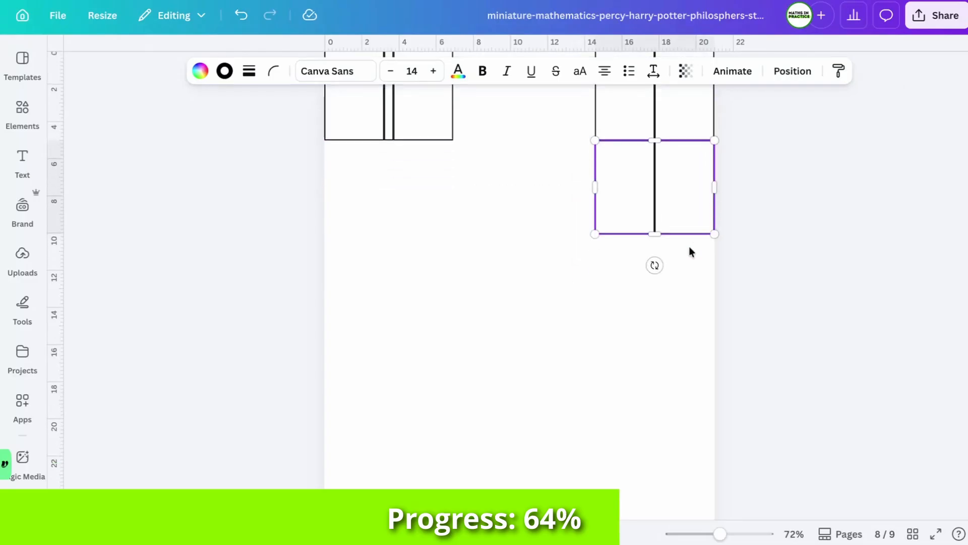
click(629, 175)
key(ctrl+d)
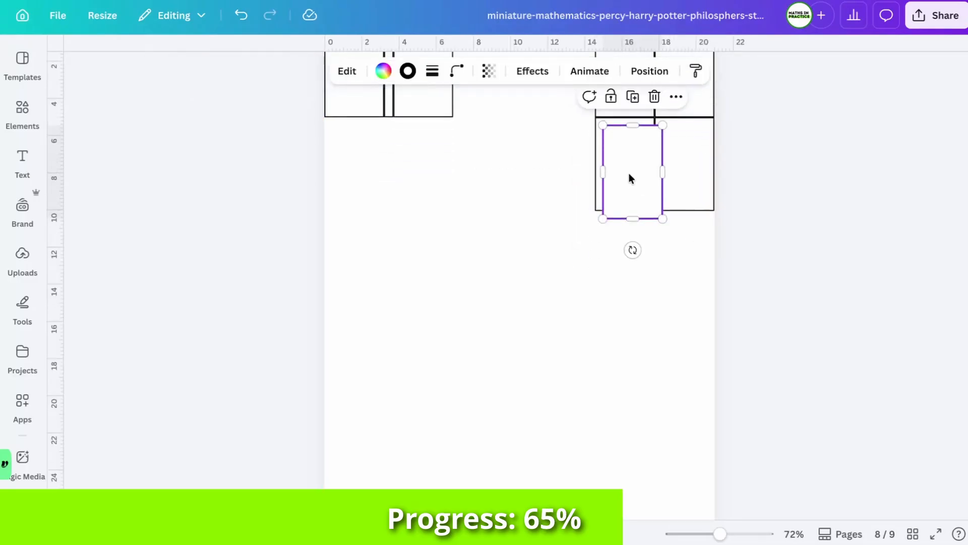
key(Delete)
- Stack further duplicates of the rectangle pair beneath one another to form a five-row column along the right page edge
drag(677, 224, 620, 219)
key(ctrl+d)
scroll(621, 218, down, 2)
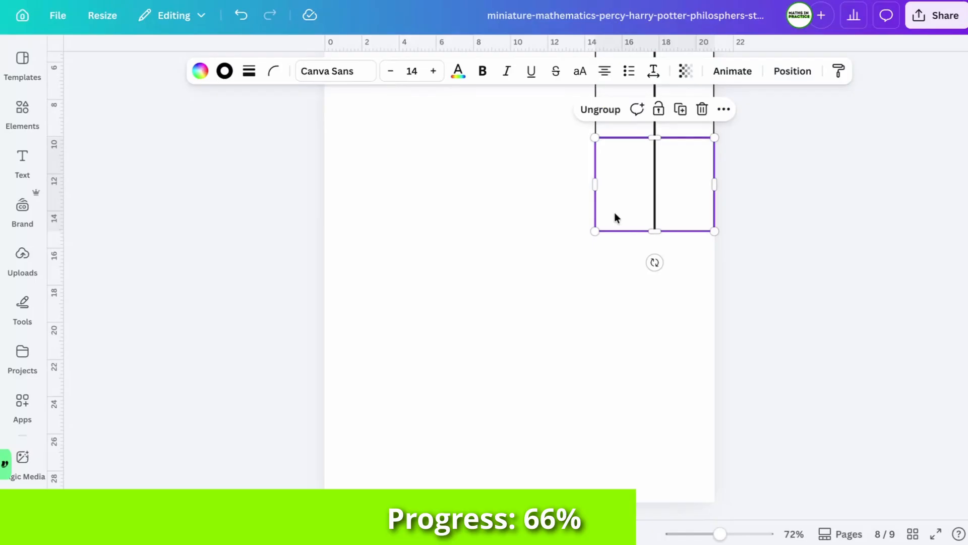
key(ctrl+d)
drag(615, 216, 616, 291)
key(ctrl+d)
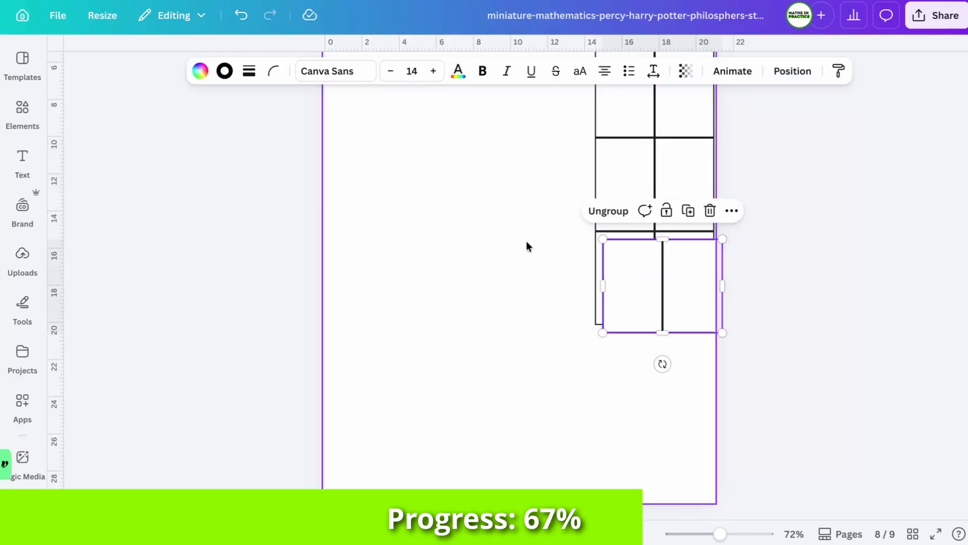
drag(641, 258, 633, 343)
- Group the five-row column of rectangle pairs and place a duplicate of it flush against the column's left side
key(ctrl+d)
drag(633, 343, 517, 287)
scroll(517, 288, down, 5)
drag(540, 167, 633, 373)
key(ctrl+g)
key(ctrl+d)
drag(585, 195, 507, 192)
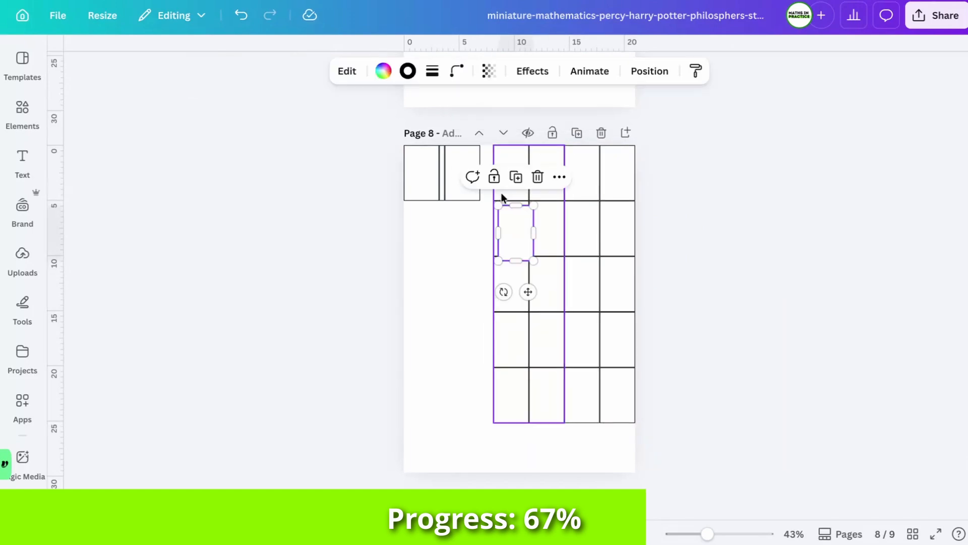
key(ctrl+z)
- Place another copy of the column at the left page edge beneath the outlined cover, keeping only four rows of rectangle pairs
key(ctrl+d)
drag(536, 293, 440, 344)
scroll(440, 344, down, 2)
click(441, 348)
key(Delete)
scroll(430, 172, up, 2)
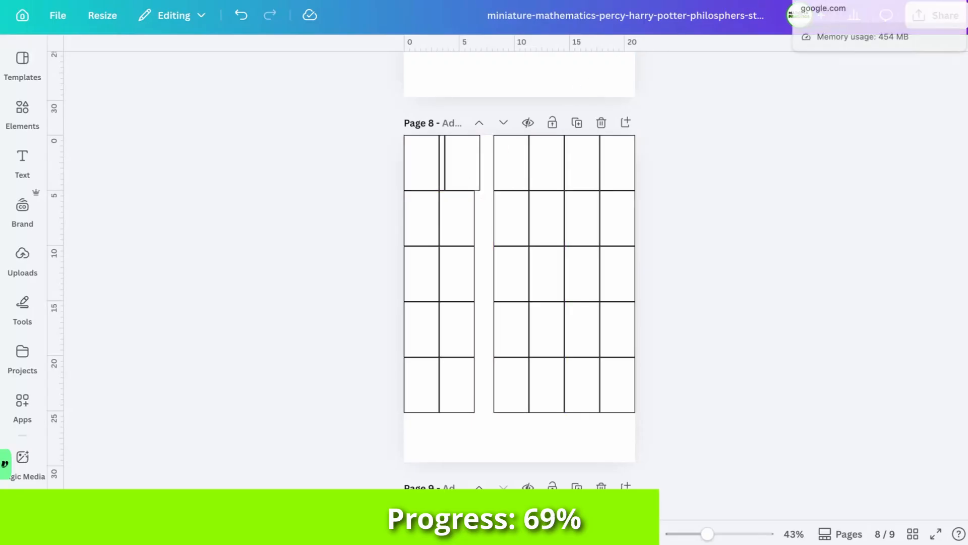
- Switch to Pinterest, browse the Harry Potter and the Philosopher's Stone cover results and open the pin showing the full back, spine and front
click(832, 1)
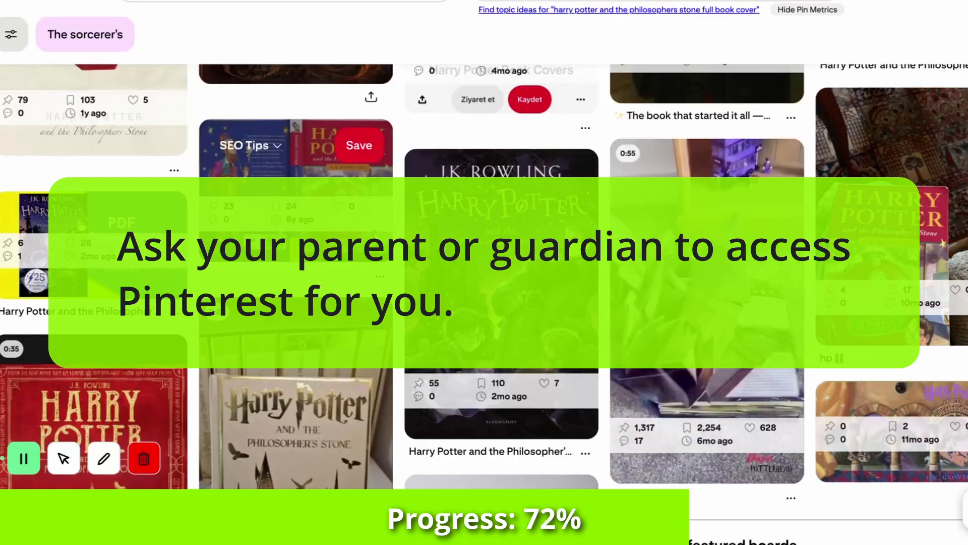
scroll(567, 229, up, 6)
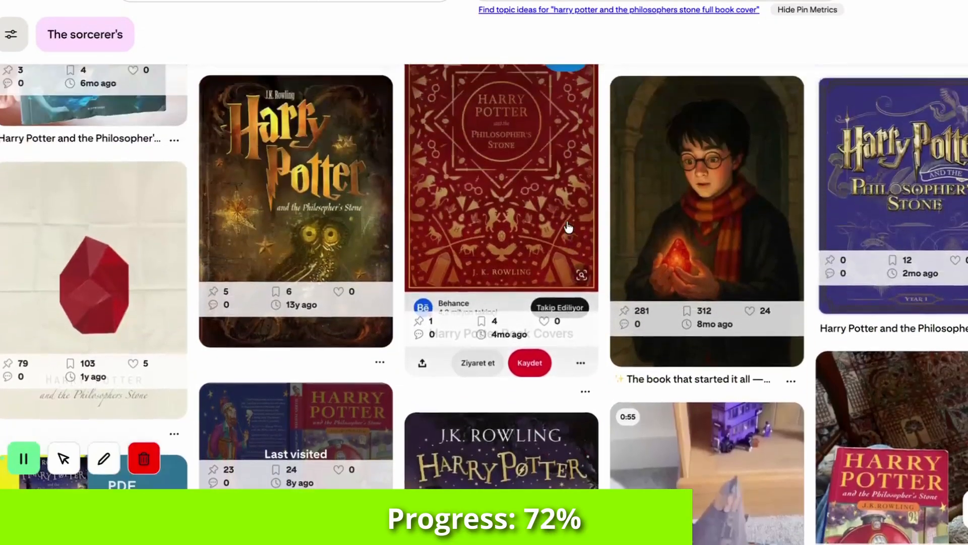
scroll(567, 228, down, 3)
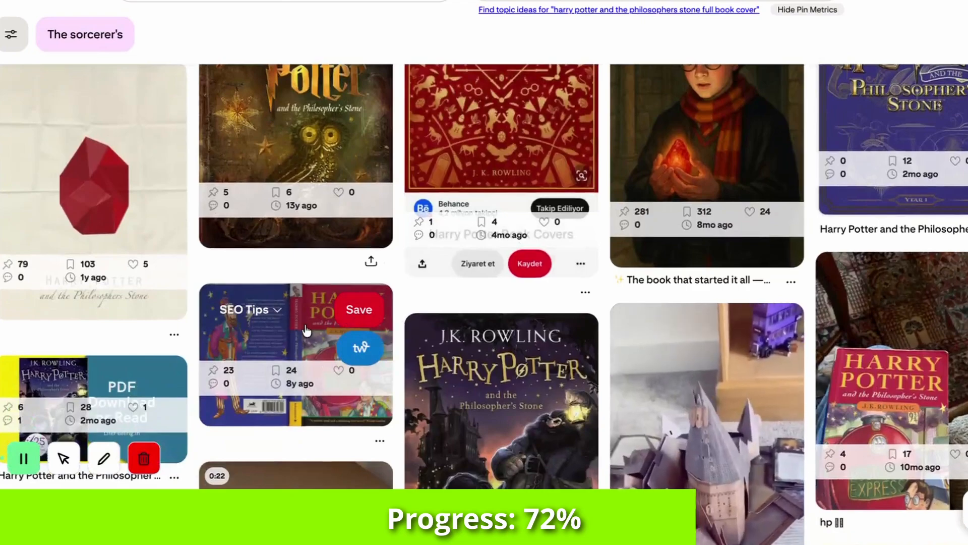
scroll(401, 291, up, 10)
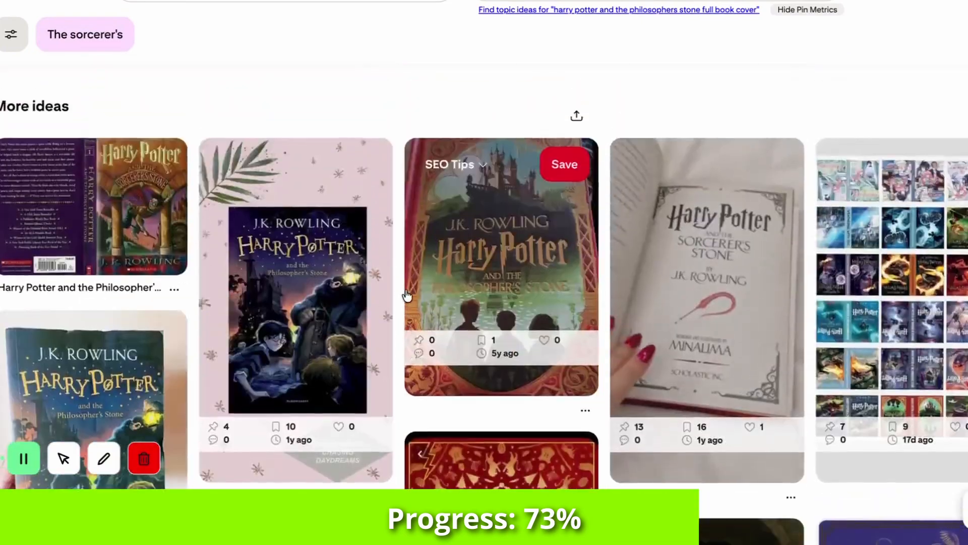
scroll(406, 295, down, 10)
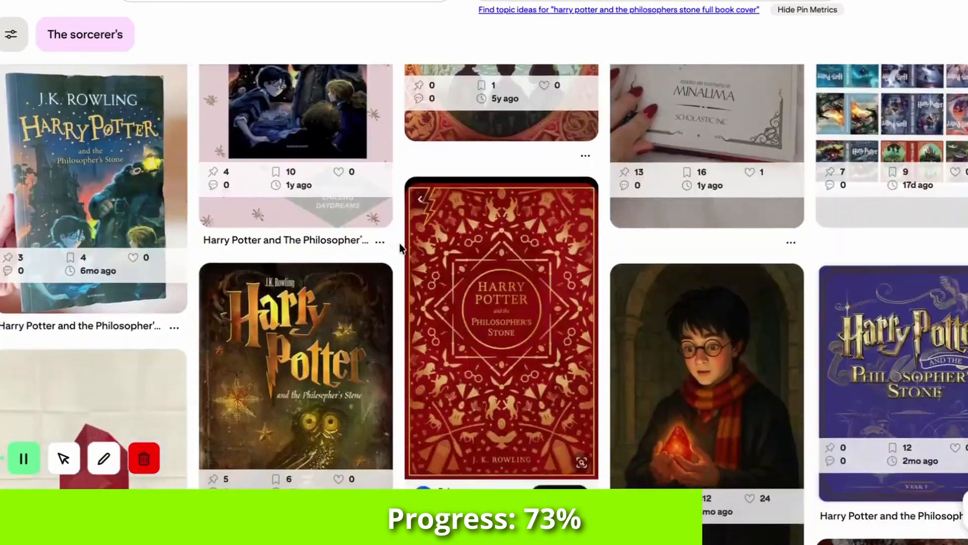
scroll(400, 243, down, 7)
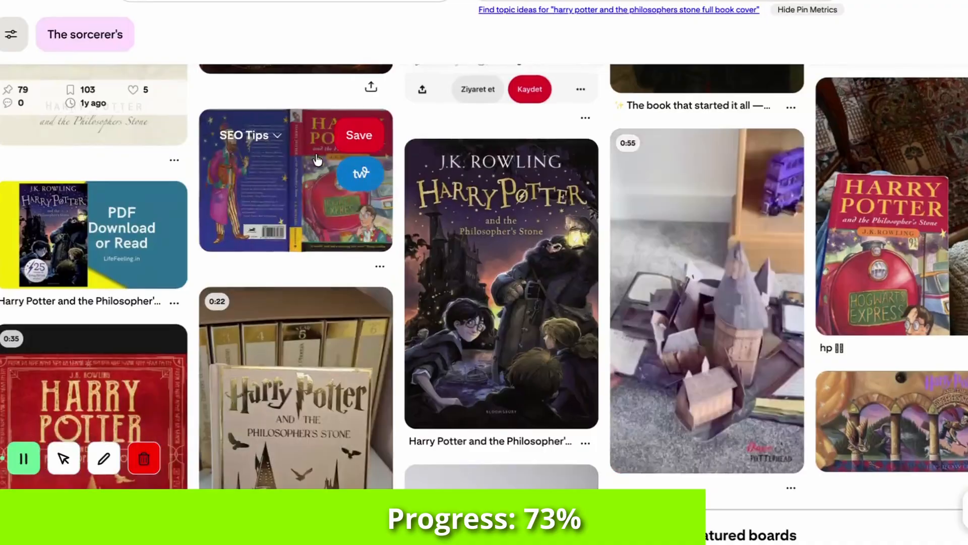
click(316, 160)
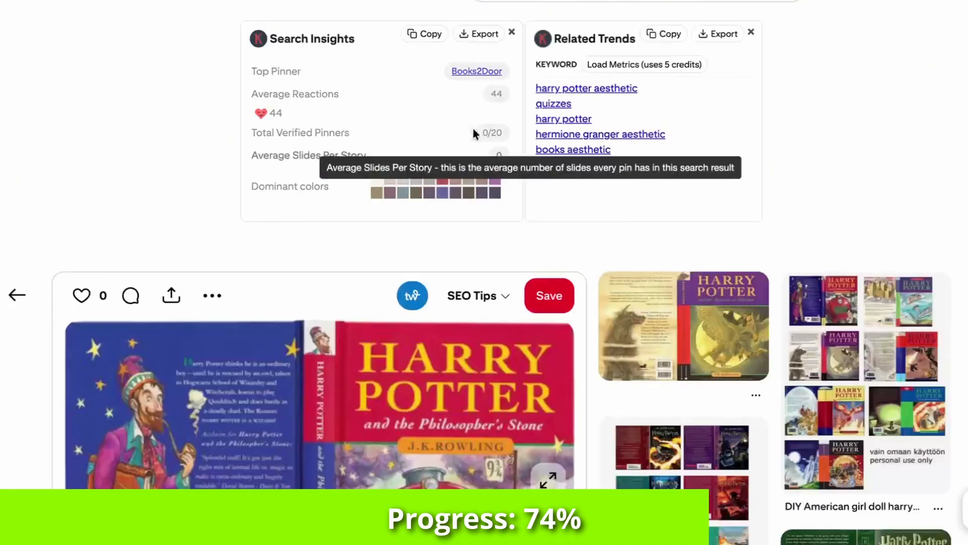
- Save the full cover image from the opened pin
scroll(651, 246, down, 4)
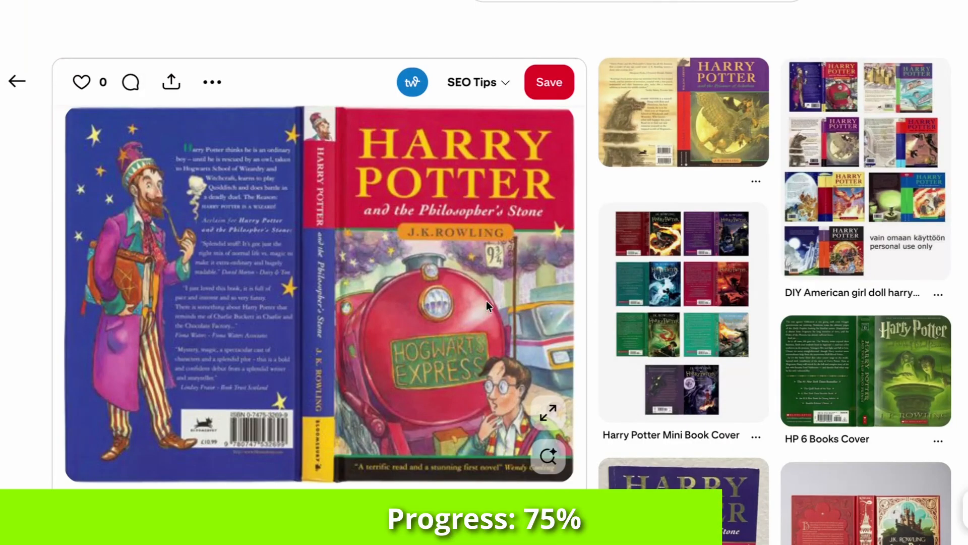
right_click(486, 300)
click(521, 327)
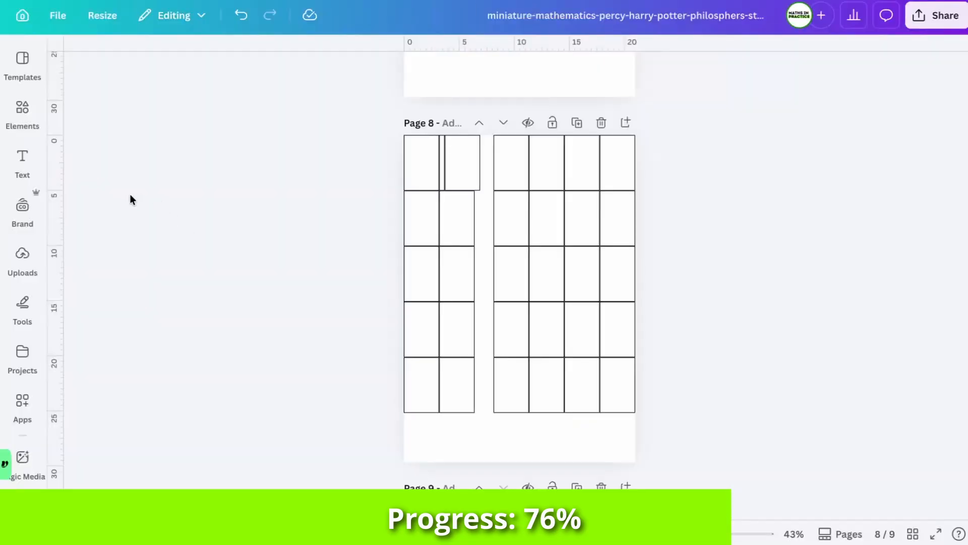
- Switch back to Canva, add the uploaded Harry Potter cover image to page 8 and resize it to fill the outlined cover
click(18, 107)
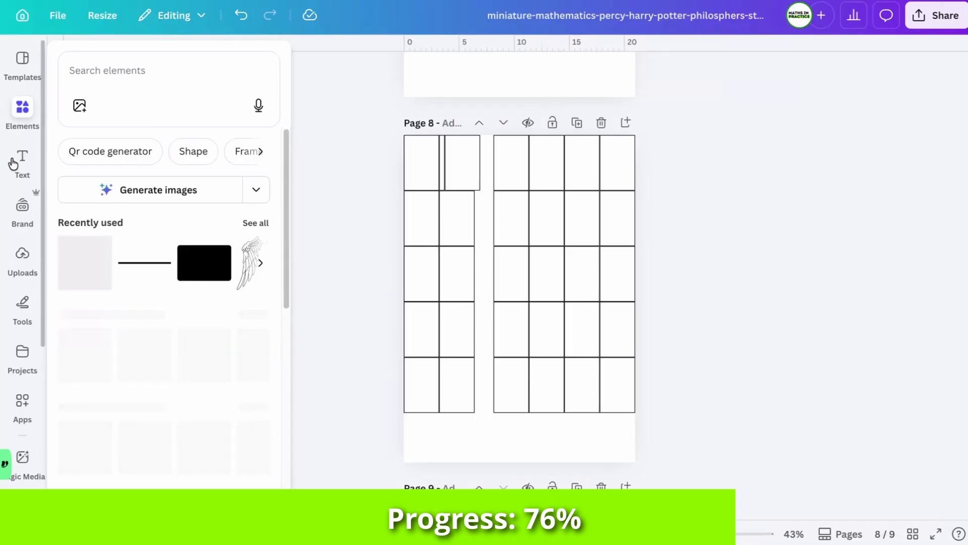
click(22, 257)
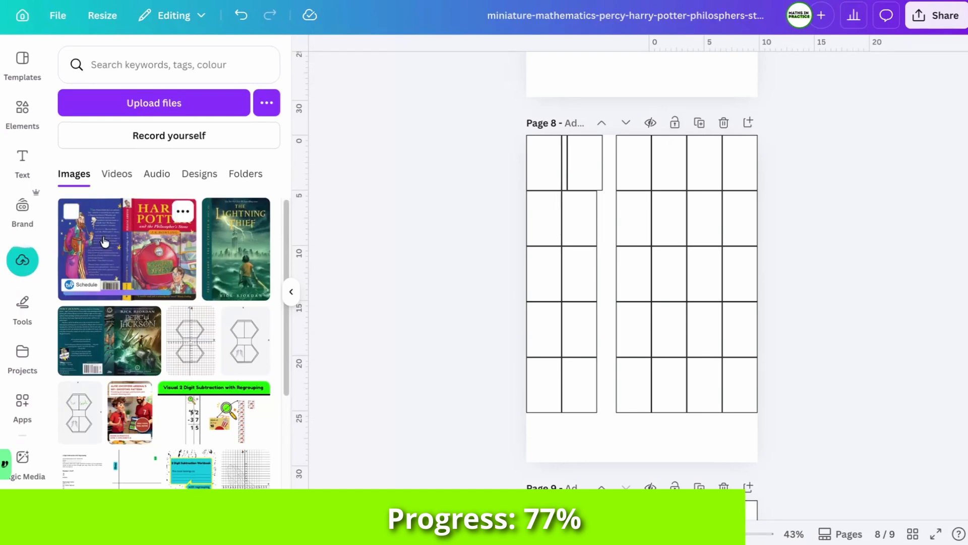
click(148, 230)
drag(660, 308, 612, 196)
drag(655, 229, 597, 189)
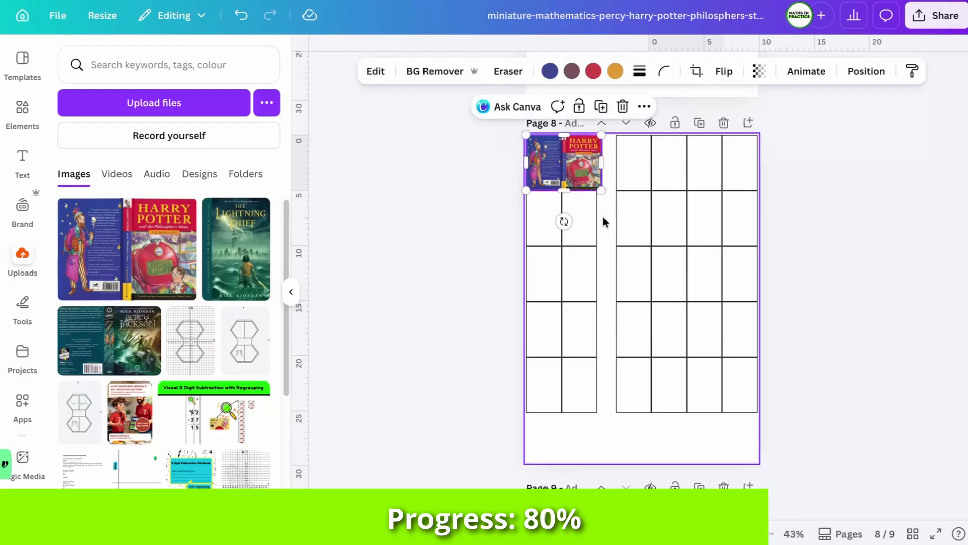
click(603, 218)
click(581, 177)
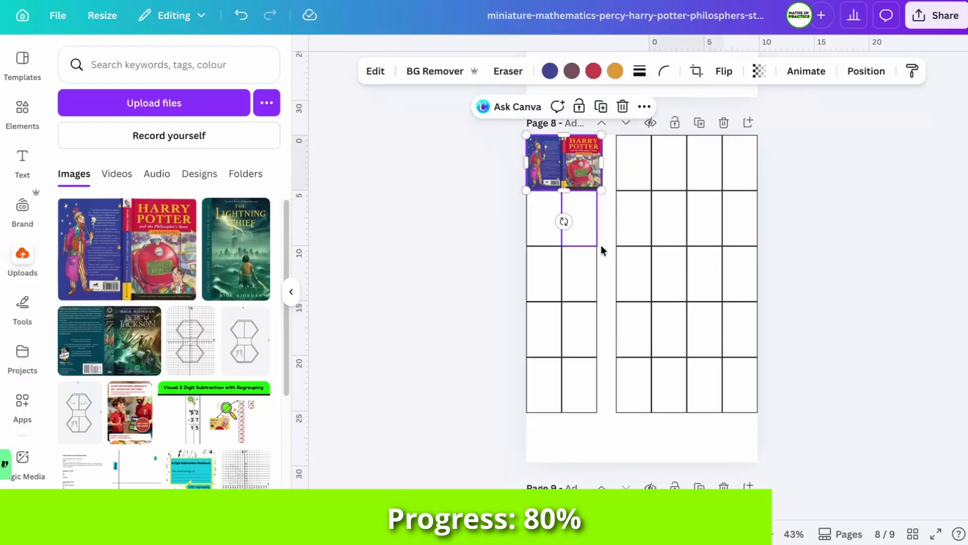
- Examine how the cover image fits over the outlined cover and compares with the rectangle columns on page 8
scroll(676, 387, up, 5)
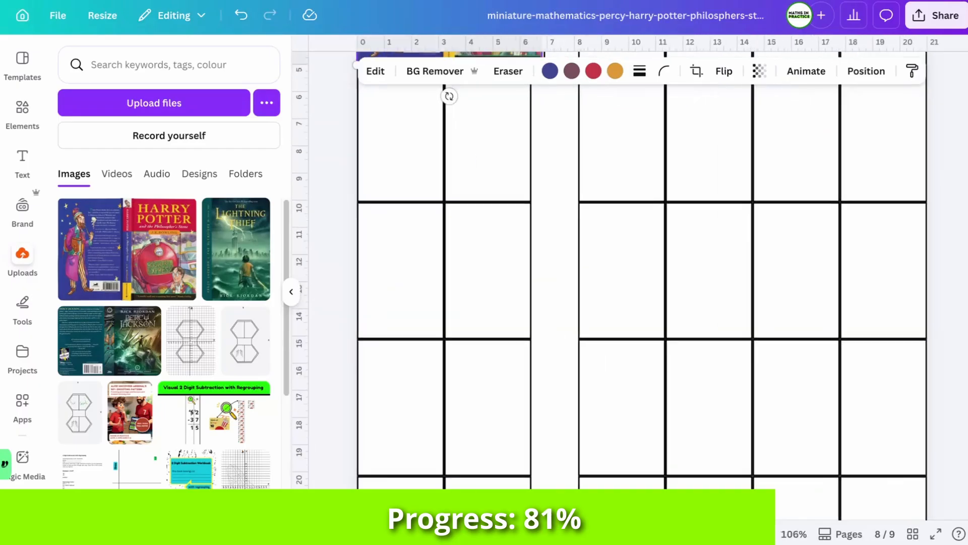
scroll(616, 286, up, 5)
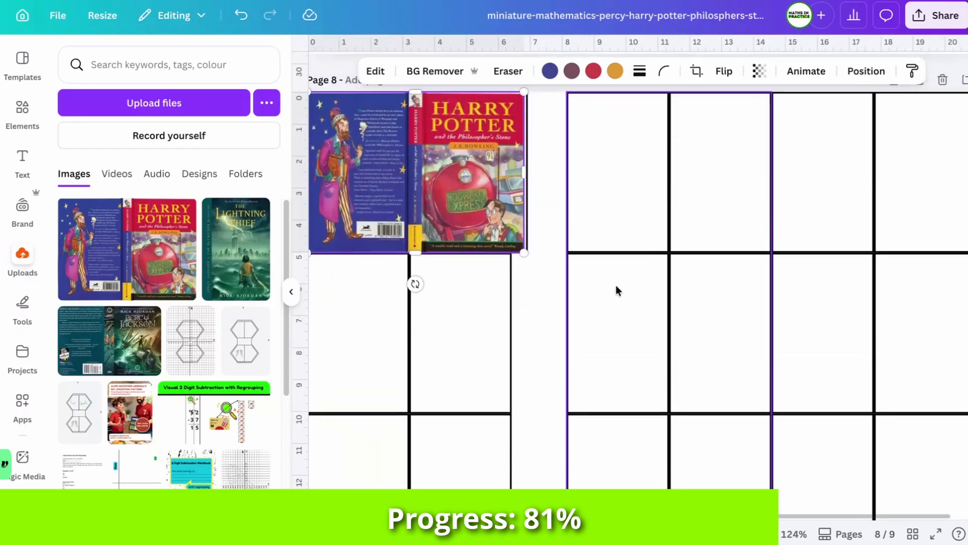
click(561, 350)
scroll(561, 349, down, 2)
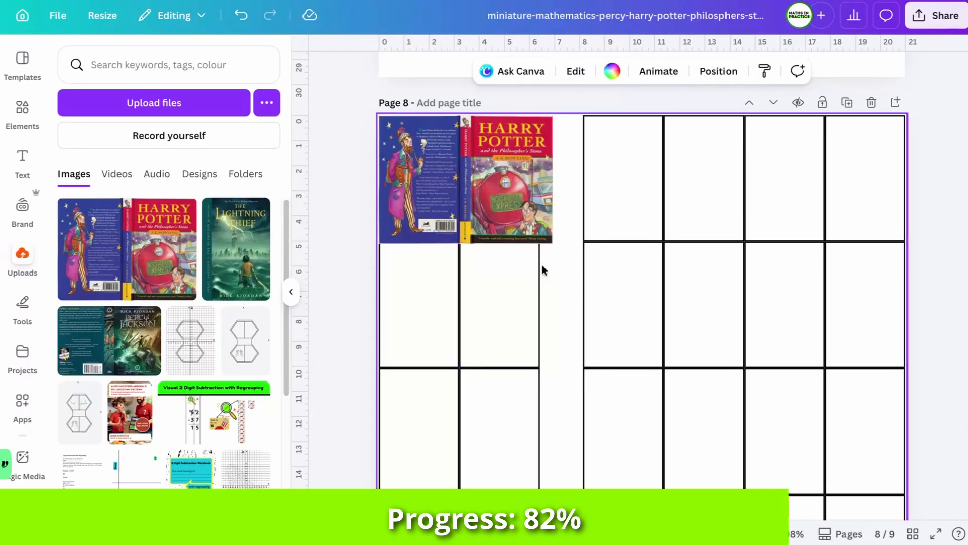
scroll(520, 132, down, 2)
scroll(596, 198, up, 4)
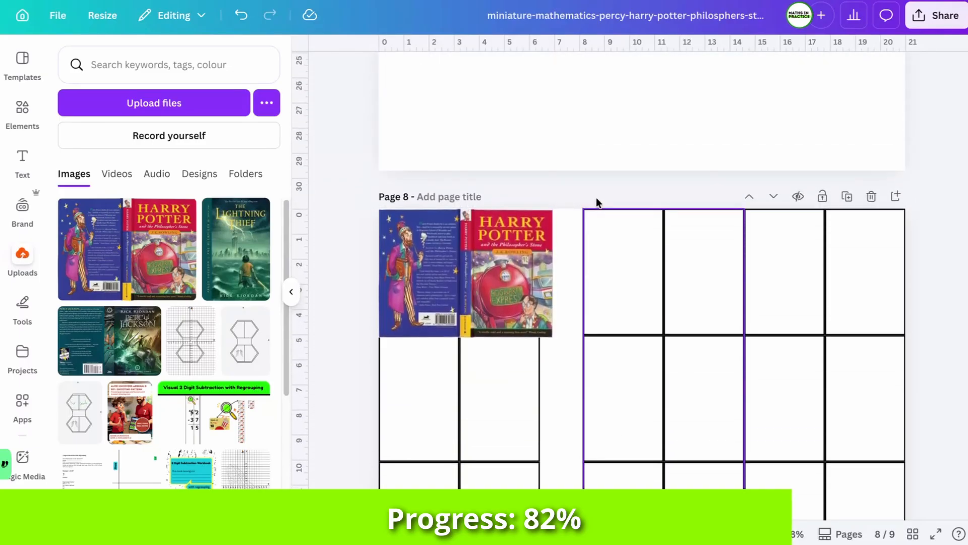
scroll(580, 225, down, 3)
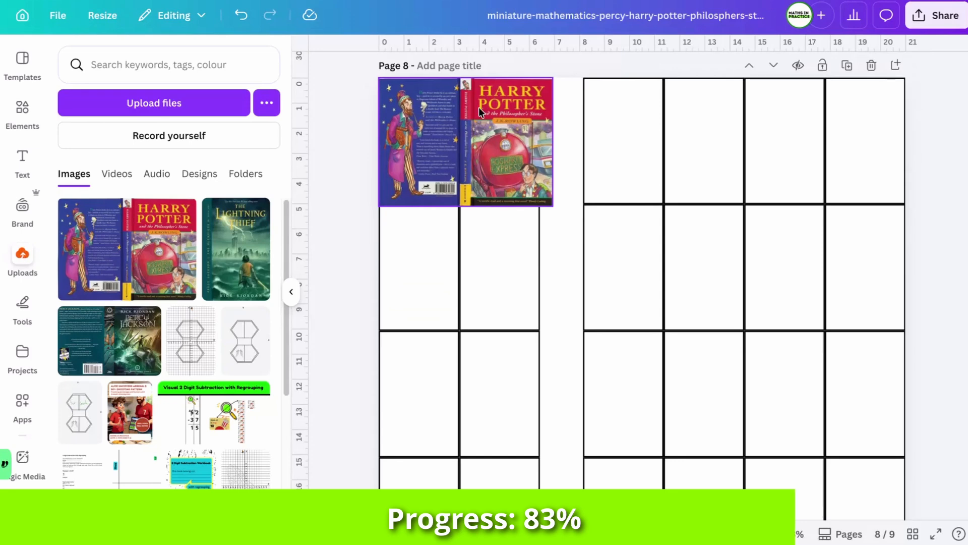
scroll(687, 228, down, 1)
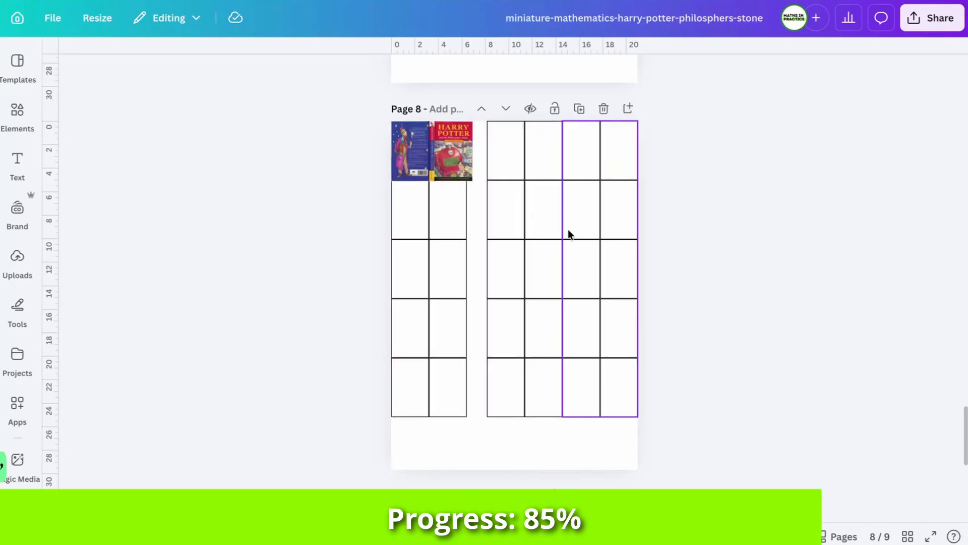
- Remove the outermost right column from page 8 and move the remaining column and the cover column together around the page centre
drag(570, 225, 881, 204)
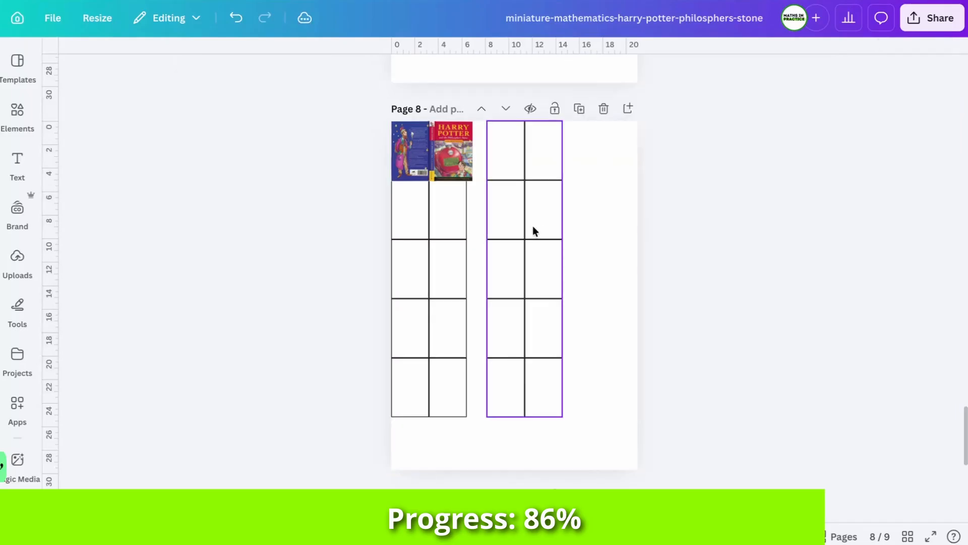
drag(533, 228, 565, 252)
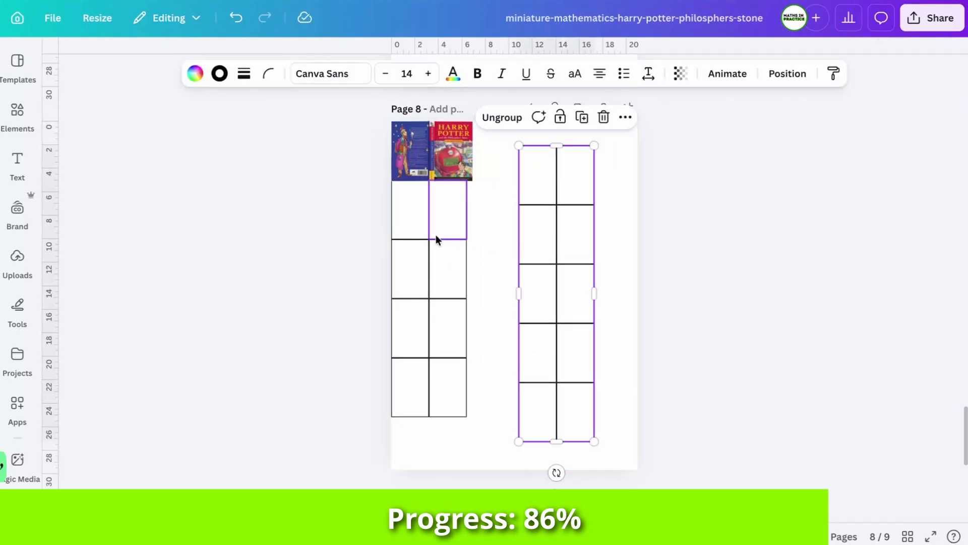
mouse_move(451, 432)
mouse_down()
mouse_move(443, 126)
mouse_move(373, 126)
mouse_up()
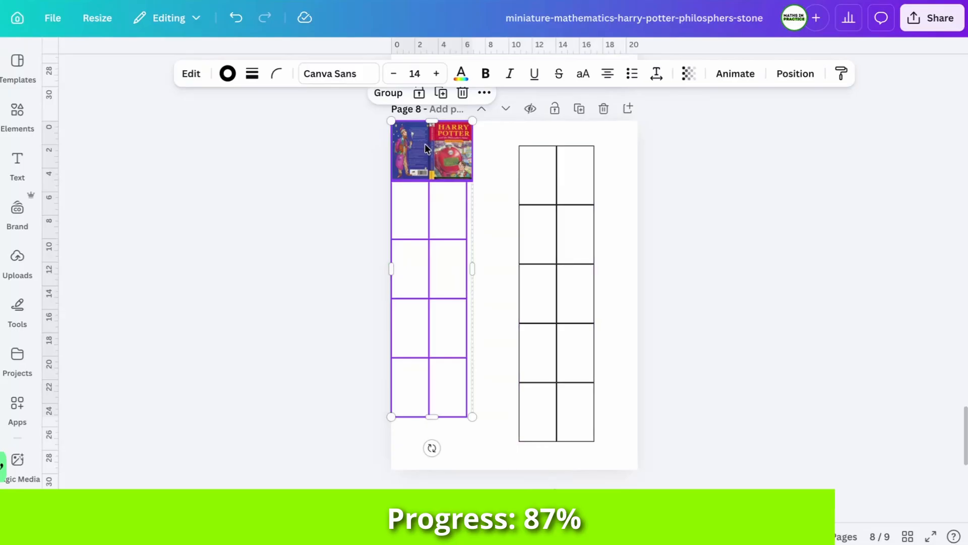
drag(426, 146, 473, 170)
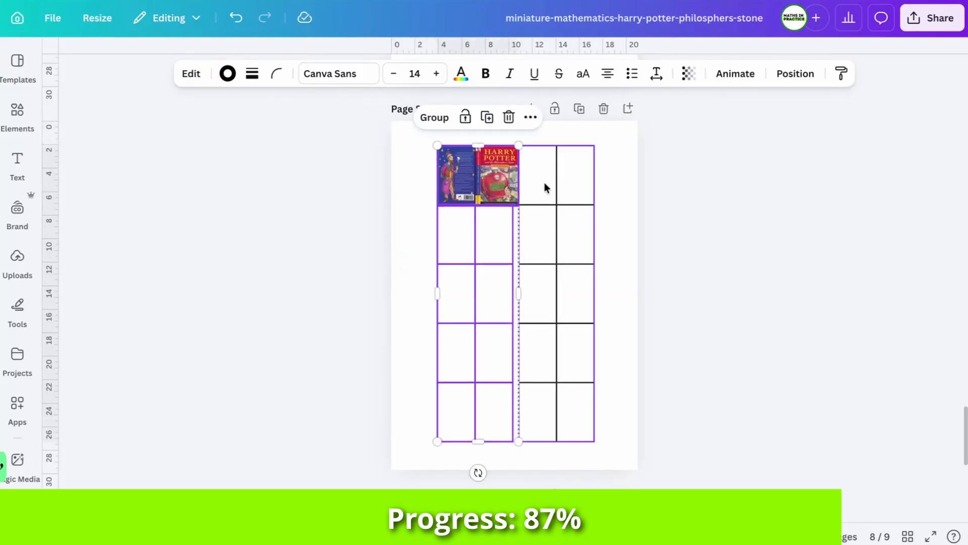
click(717, 233)
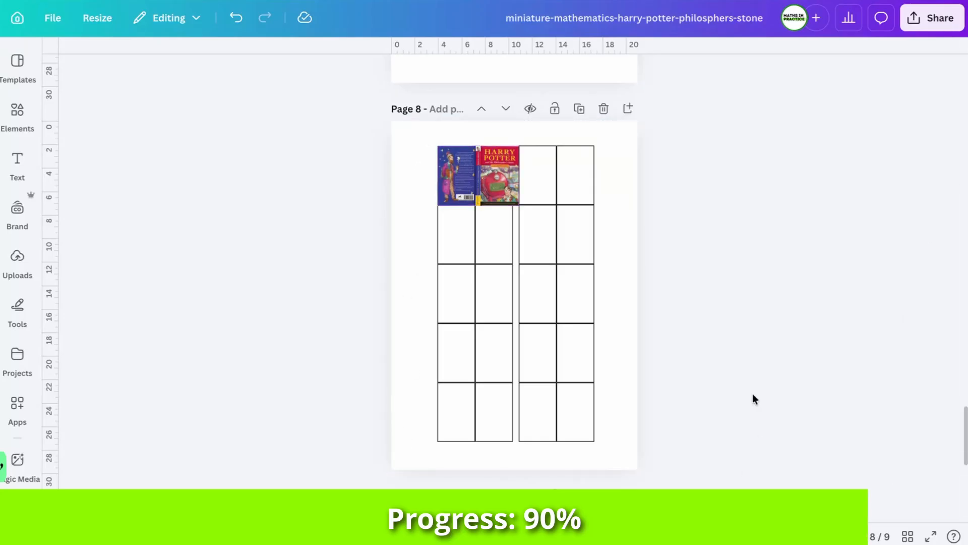
- Open the design's download options and set the file type to PDF Print
click(921, 20)
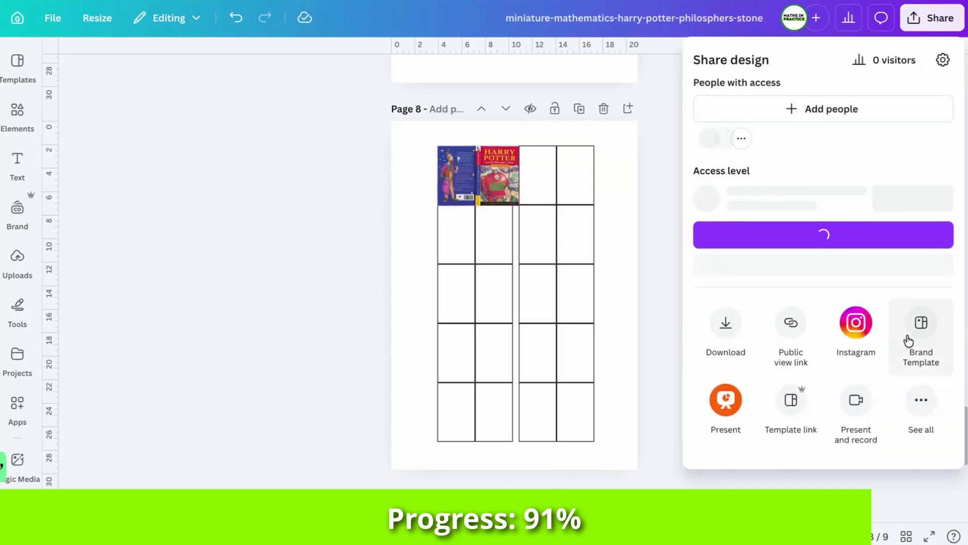
click(727, 330)
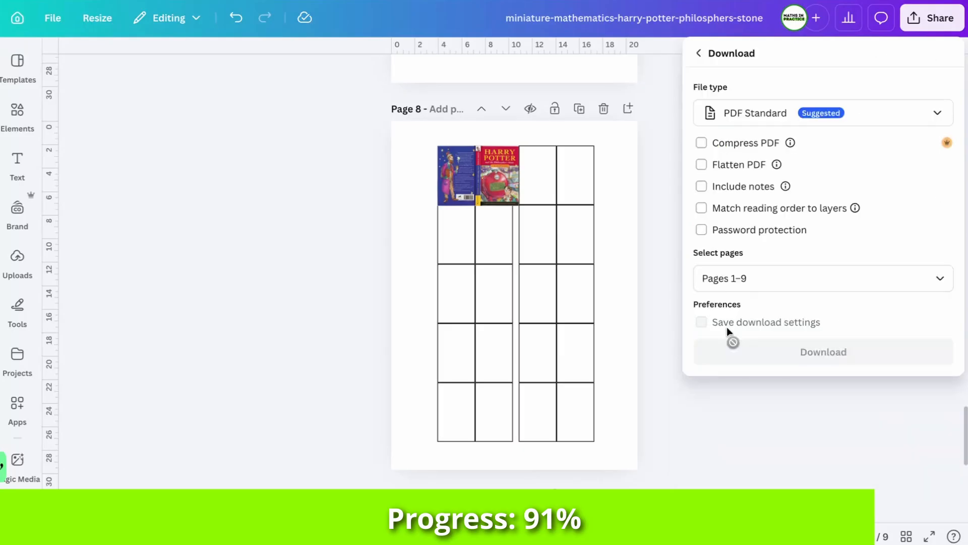
click(770, 115)
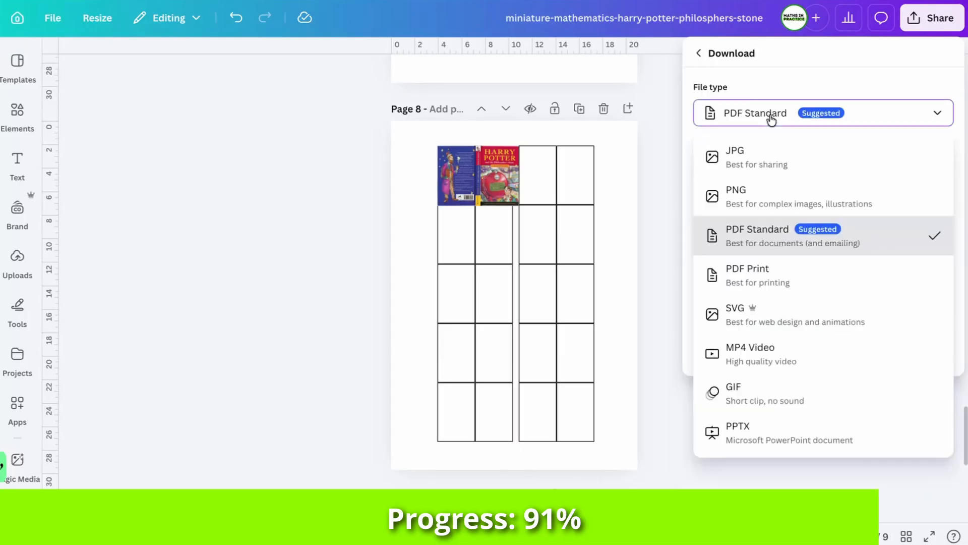
click(788, 279)
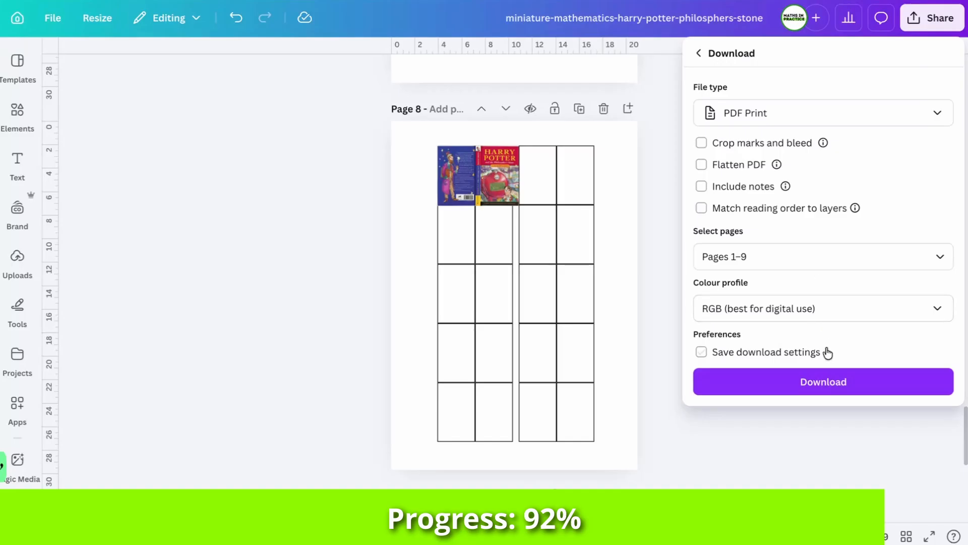
click(822, 306)
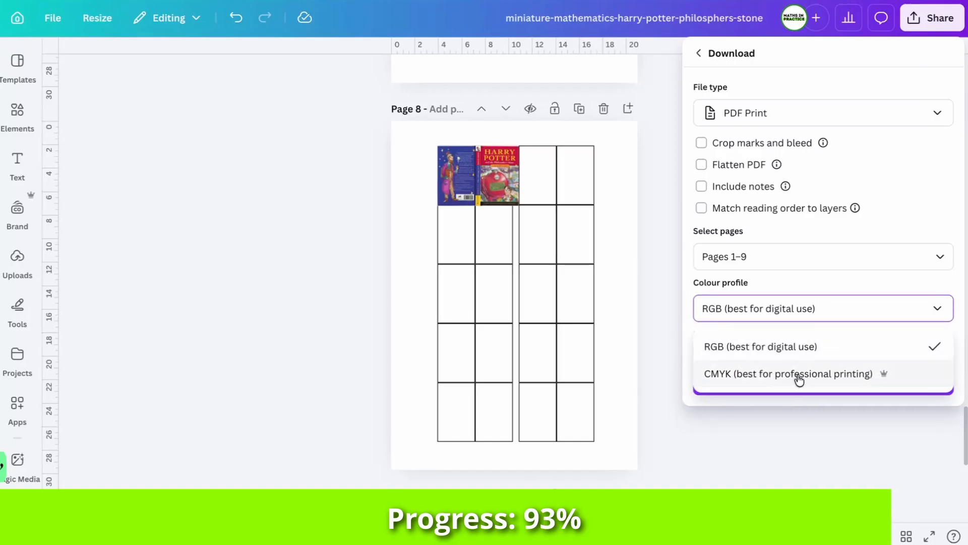
click(798, 116)
click(777, 239)
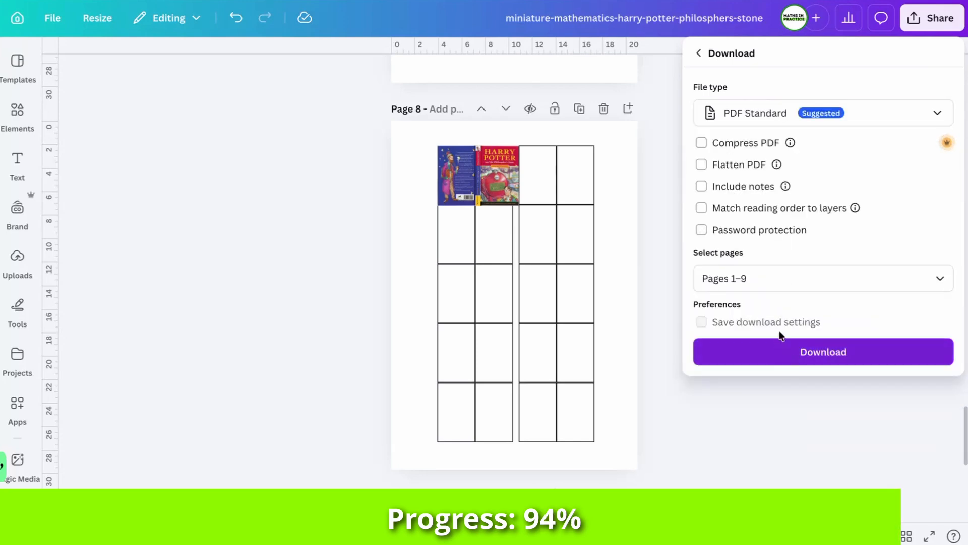
click(810, 114)
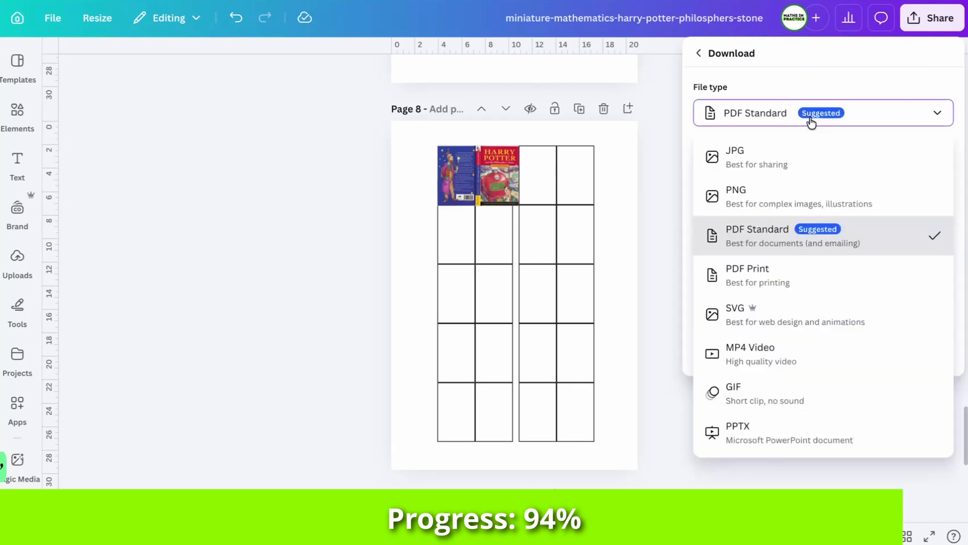
click(783, 281)
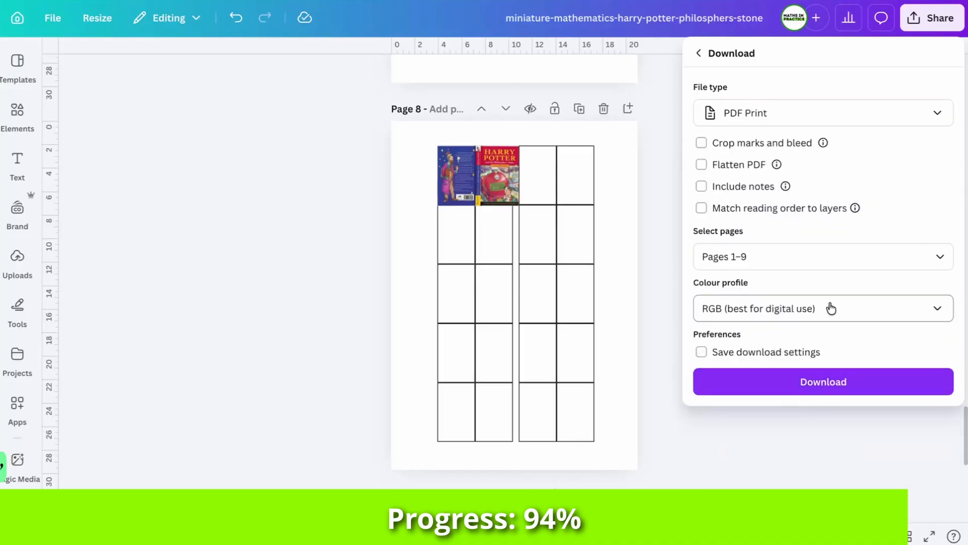
- Set the download's colour profile to CMYK (best for professional printing)
click(830, 307)
click(805, 372)
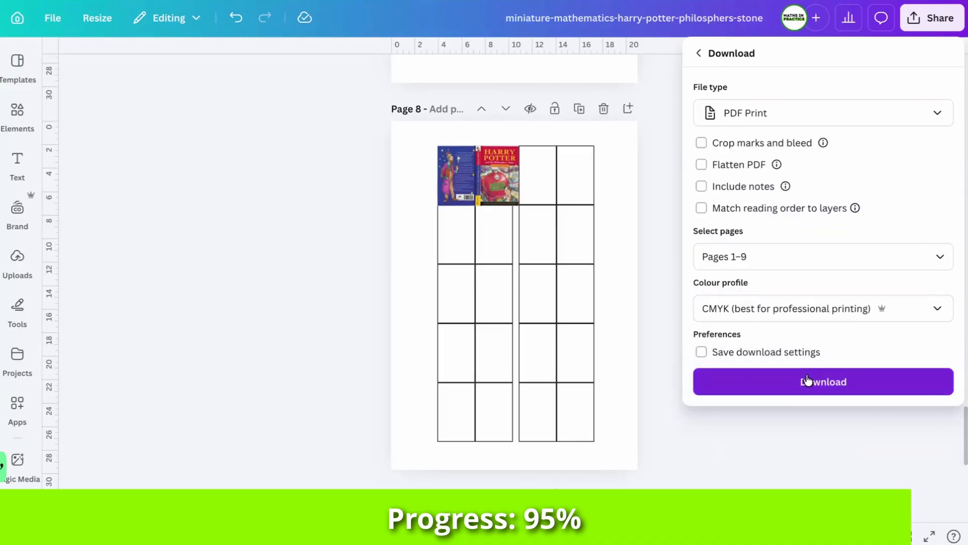